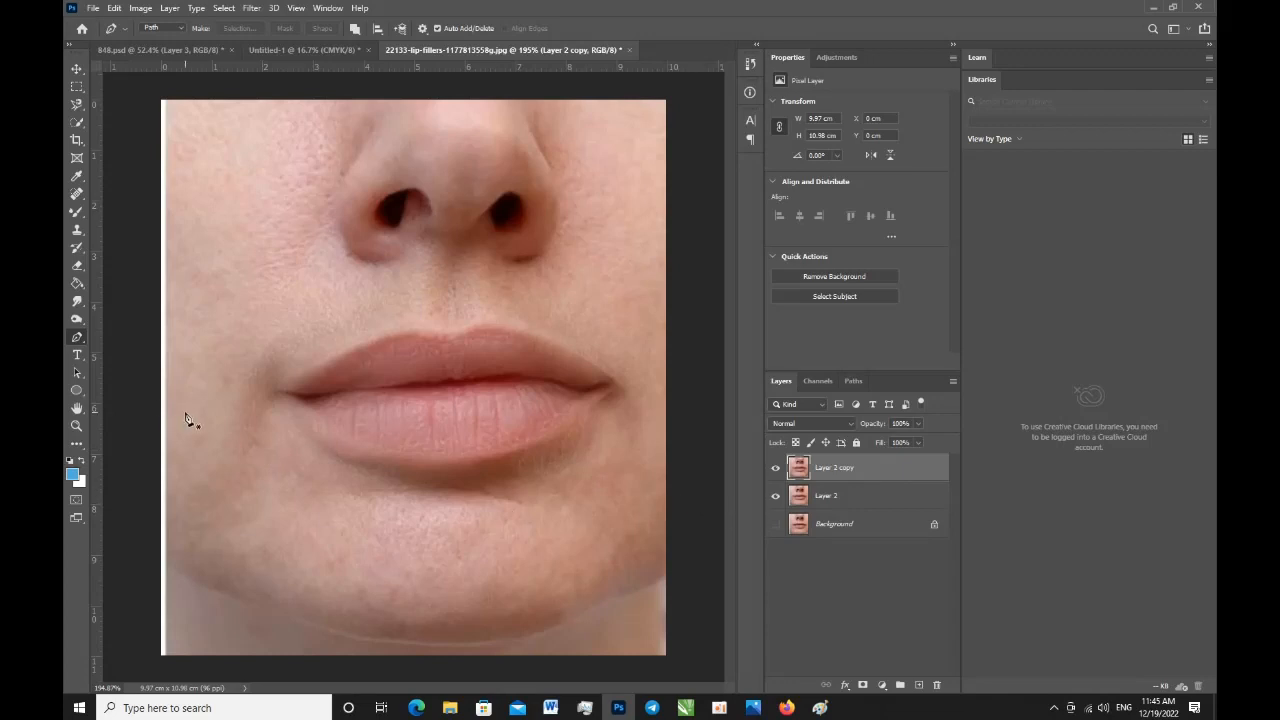
- Hide Layer 2, leaving Layer 2 copy as the working layer, and undo any stray path point
{"action": "left_click", "coordinate": [775, 496]}
{"action": "left_click", "coordinate": [283, 381]}
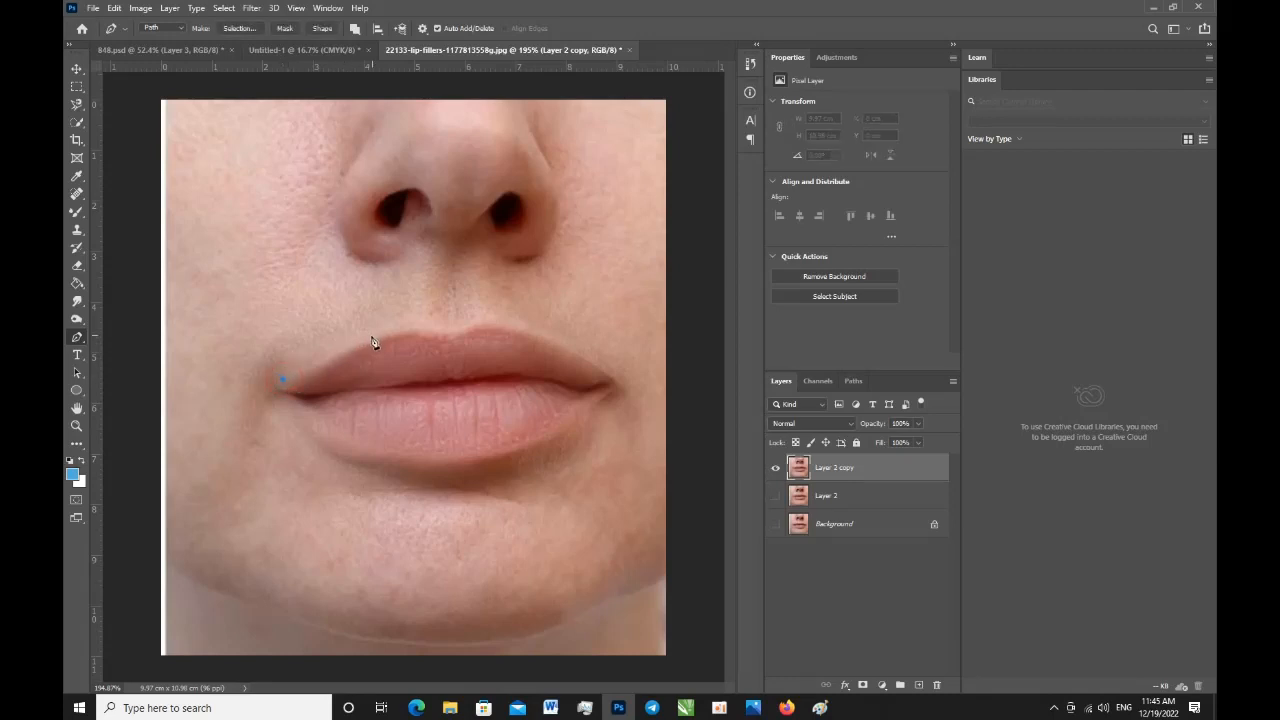
{"action": "key", "text": "ctrl+z"}
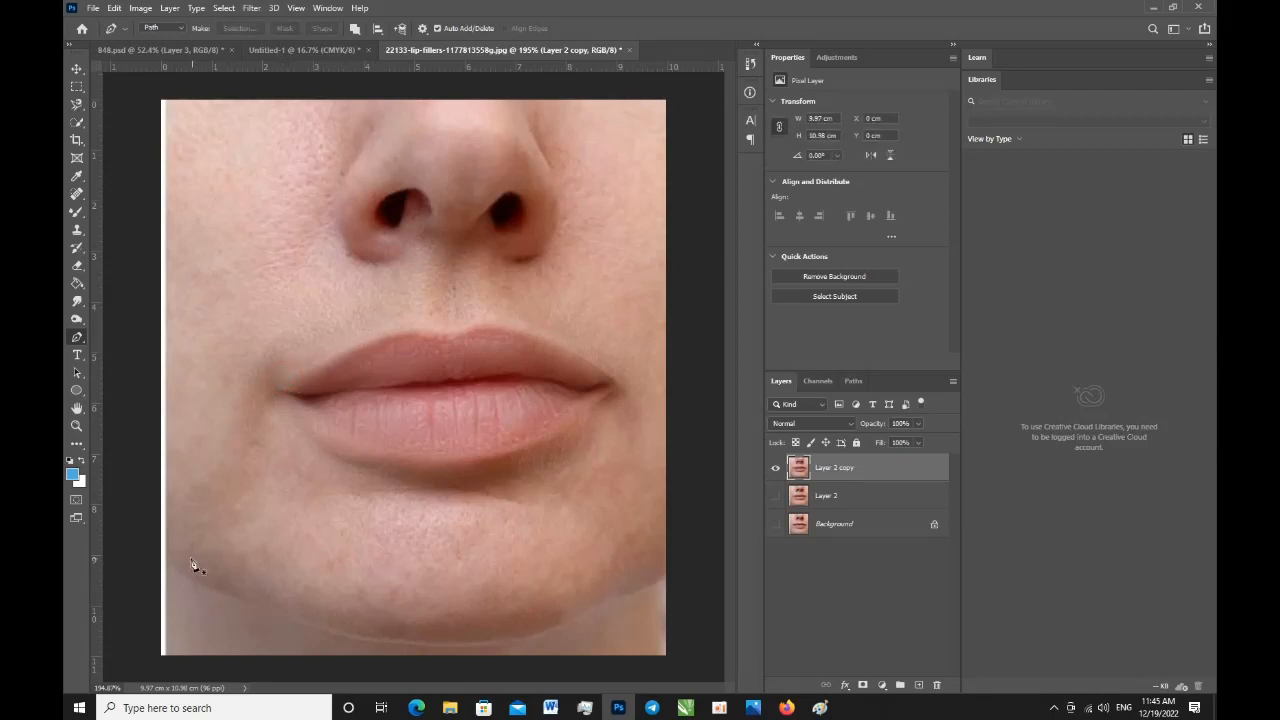
- Frame the lips with guides: vertical ones at both mouth corners, horizontal ones at the upper and lower lip edges
{"action": "left_click_drag", "start_coordinate": [96, 483], "coordinate": [287, 515]}
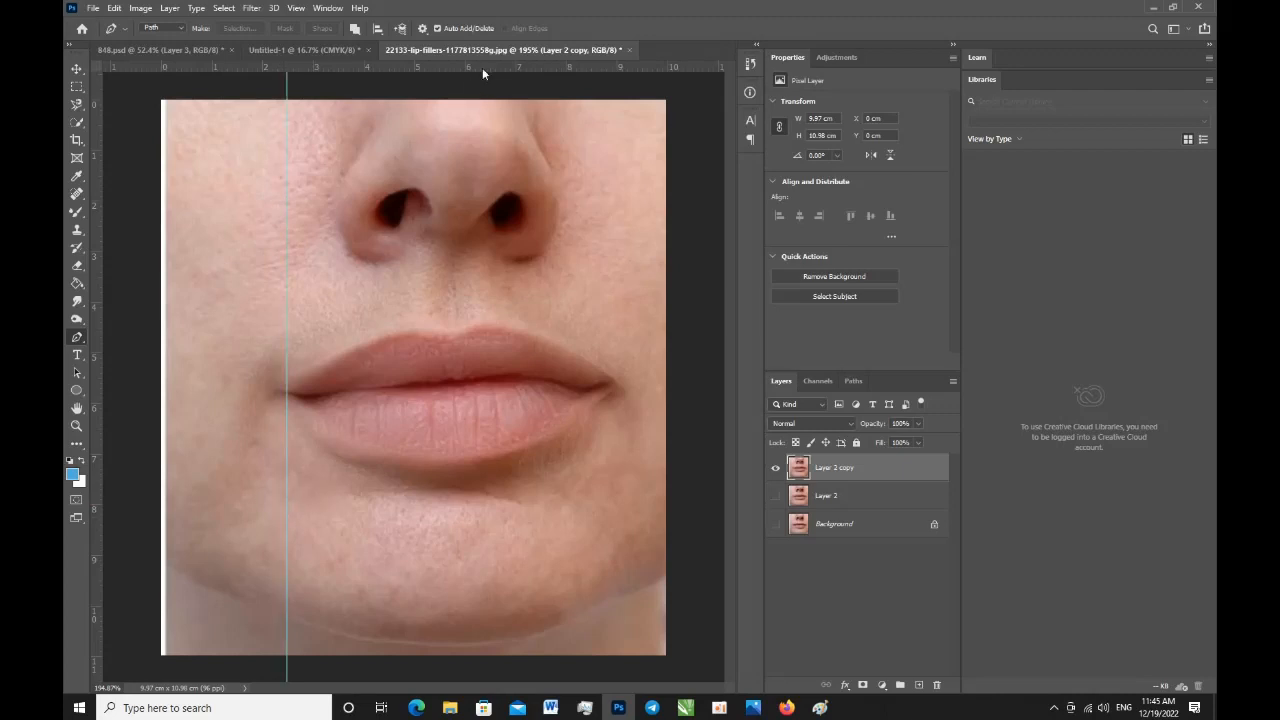
{"action": "left_click_drag", "start_coordinate": [482, 67], "coordinate": [568, 463]}
{"action": "left_click_drag", "start_coordinate": [94, 374], "coordinate": [614, 449]}
{"action": "left_click_drag", "start_coordinate": [536, 70], "coordinate": [615, 326]}
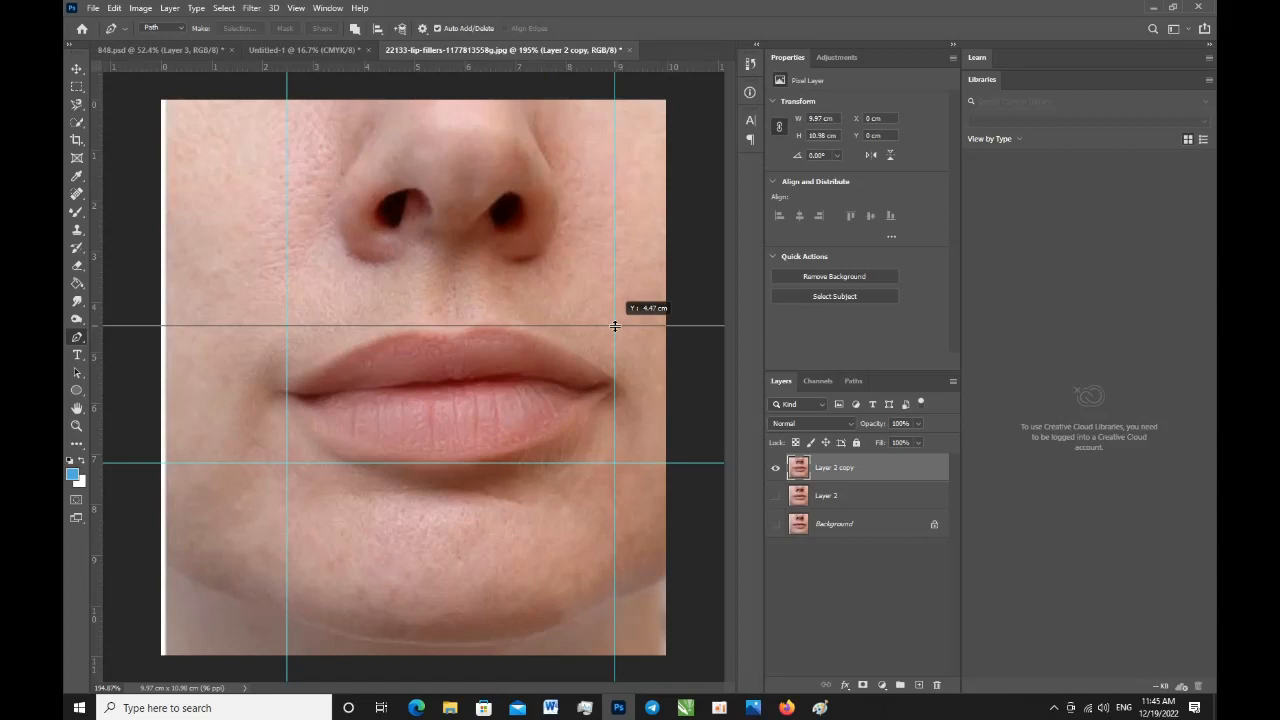
{"action": "left_click_drag", "start_coordinate": [615, 326], "coordinate": [617, 332]}
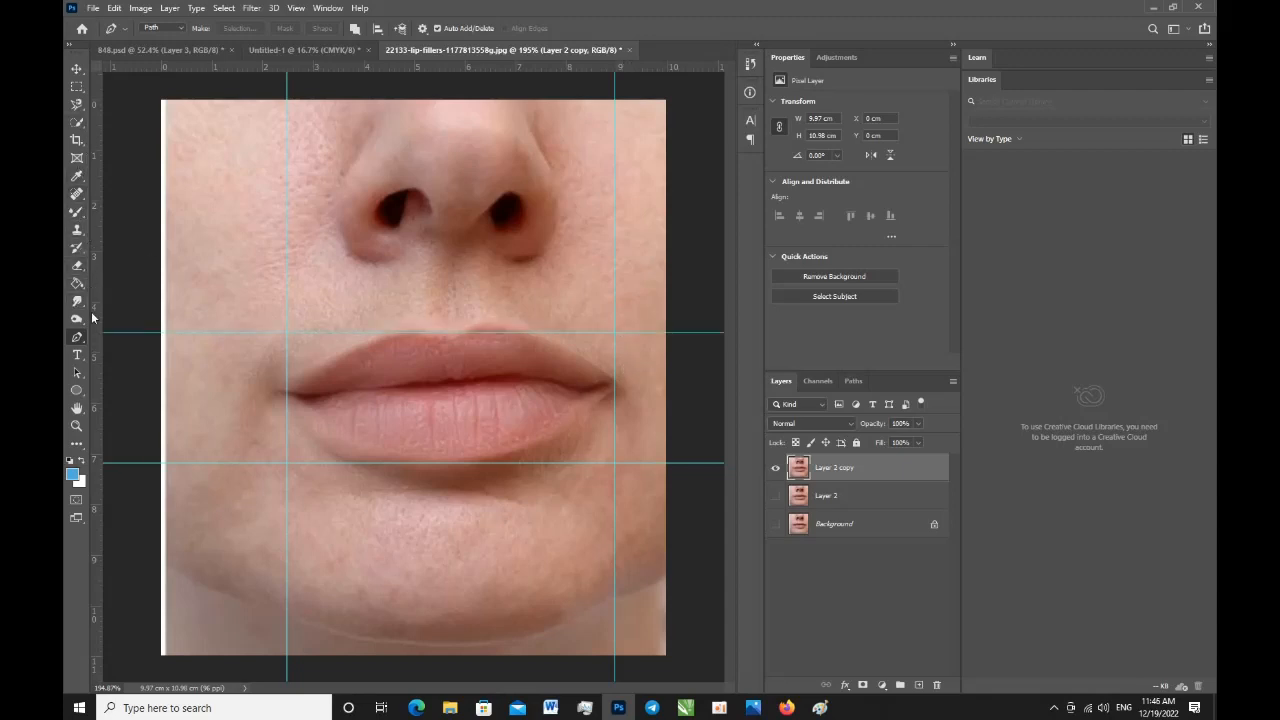
- Start a Pen tool path at the left mouth corner and trace the upper lip's edge to the cupid's bow dip
{"action": "left_click", "coordinate": [283, 390]}
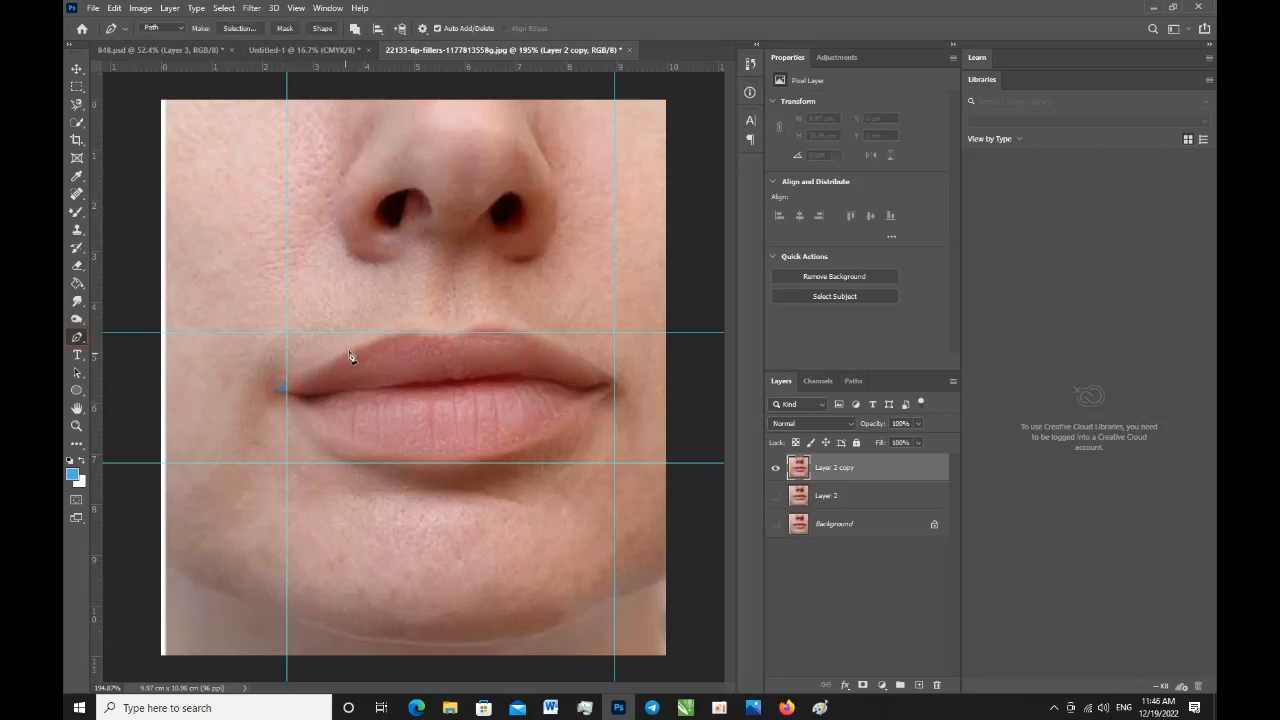
{"action": "left_click", "coordinate": [375, 336]}
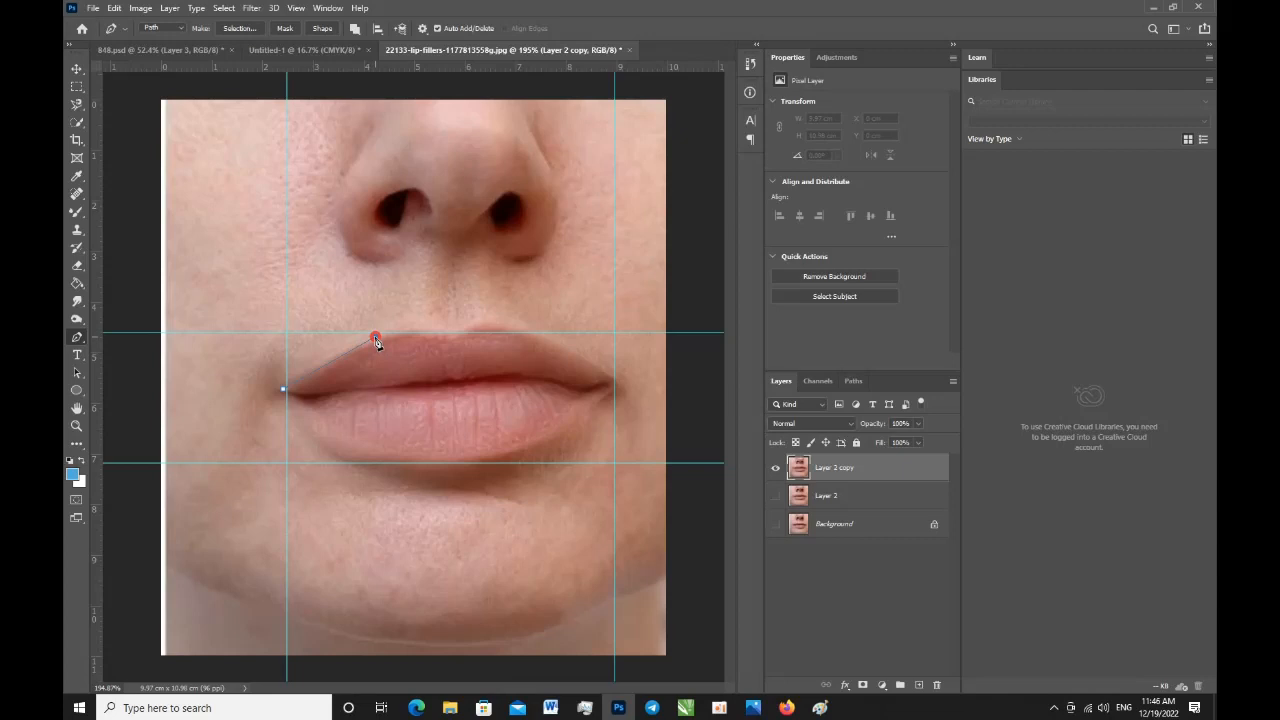
{"action": "left_click", "coordinate": [324, 366]}
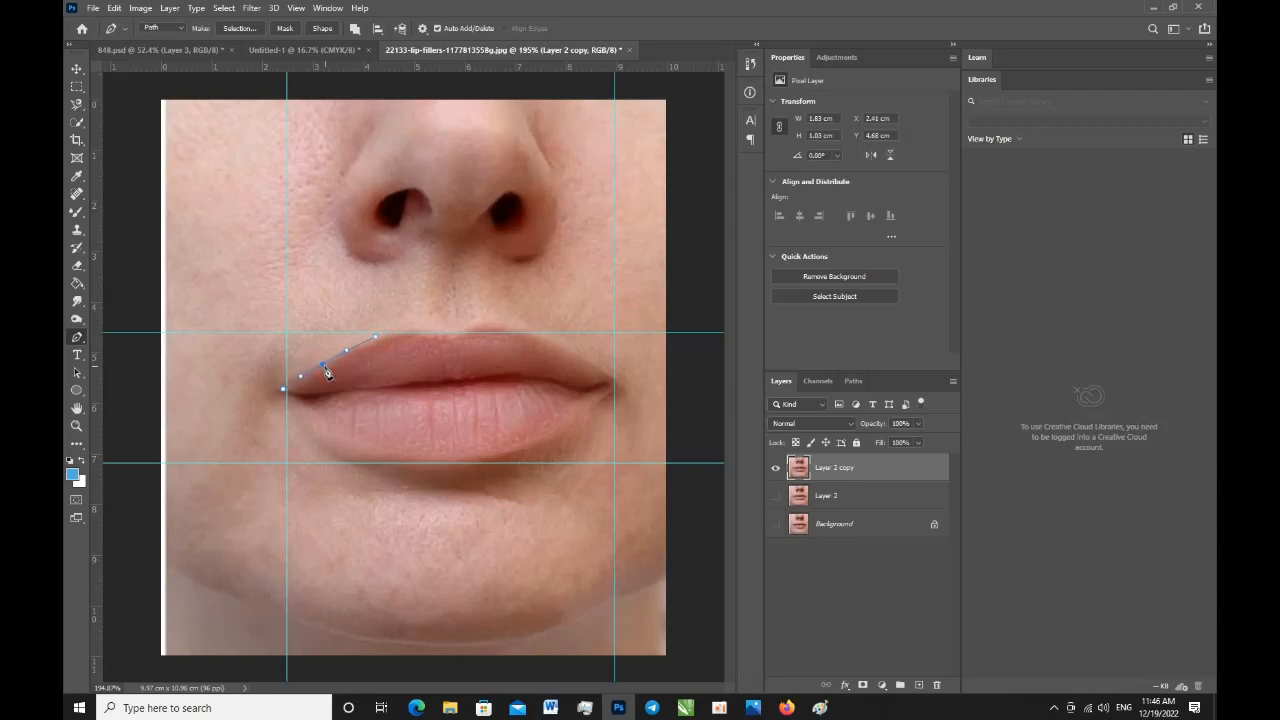
{"action": "left_click_drag", "start_coordinate": [327, 372], "coordinate": [326, 368]}
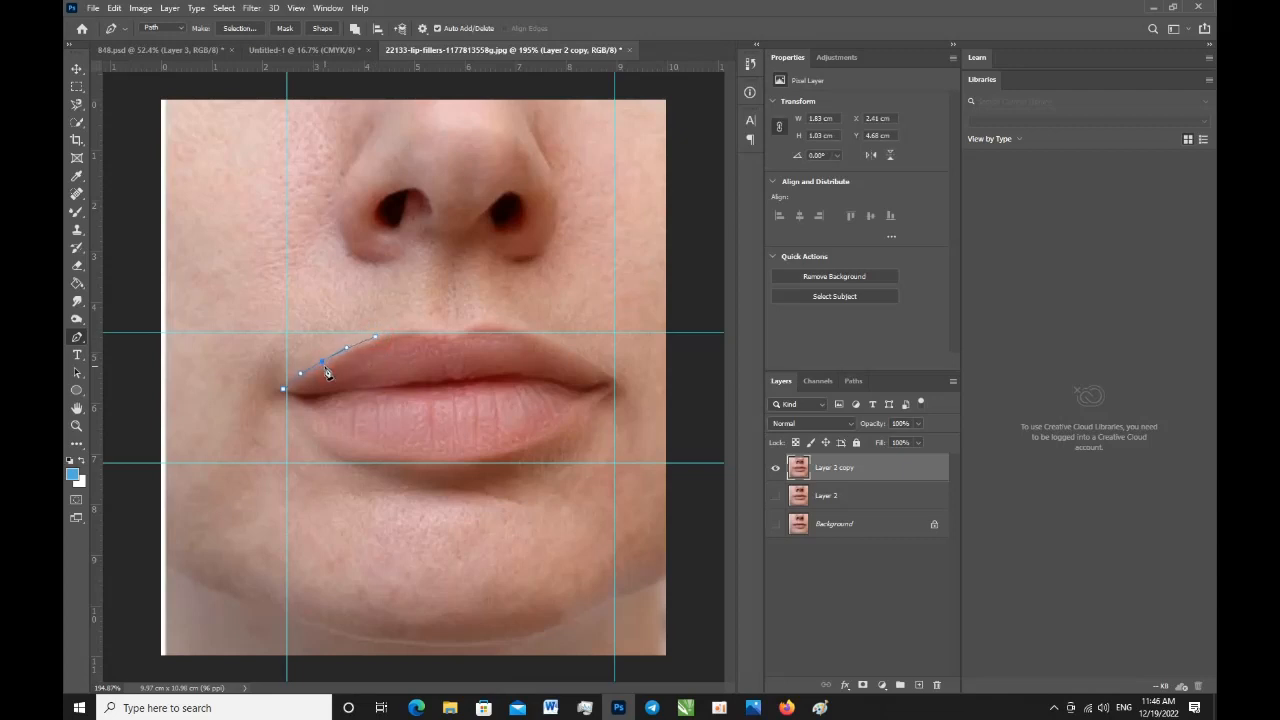
{"action": "left_click", "coordinate": [412, 328]}
{"action": "left_click", "coordinate": [400, 331]}
{"action": "left_click", "coordinate": [446, 332]}
- Continue the path along the right half of the upper lip and around the right mouth corner
{"action": "left_click", "coordinate": [476, 322]}
{"action": "left_click_drag", "start_coordinate": [500, 324], "coordinate": [531, 330]}
{"action": "left_click", "coordinate": [591, 361]}
{"action": "left_click", "coordinate": [564, 347]}
{"action": "left_click", "coordinate": [620, 380]}
{"action": "left_click", "coordinate": [620, 388]}
{"action": "left_click", "coordinate": [610, 402]}
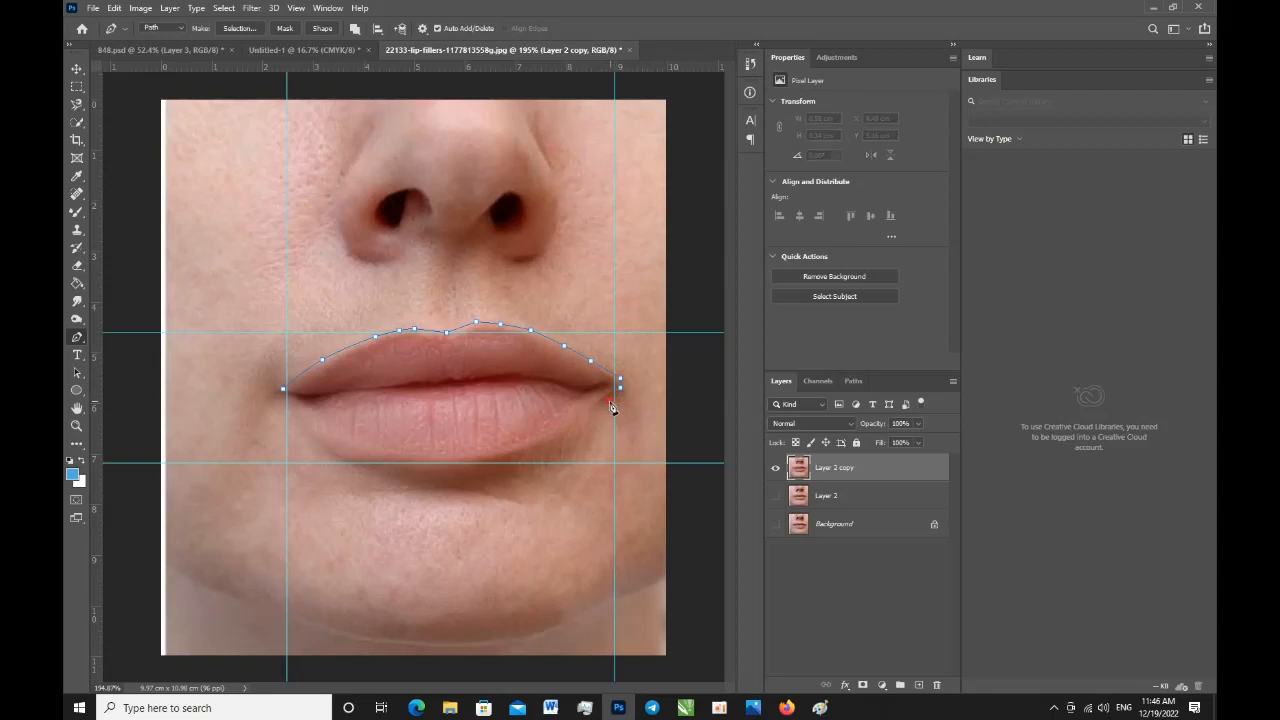
- Trace the lower lip's edge back to the starting point, close the path and convert it to a selection
{"action": "left_click", "coordinate": [562, 433]}
{"action": "left_click", "coordinate": [522, 457]}
{"action": "left_click_drag", "start_coordinate": [413, 463], "coordinate": [477, 464]}
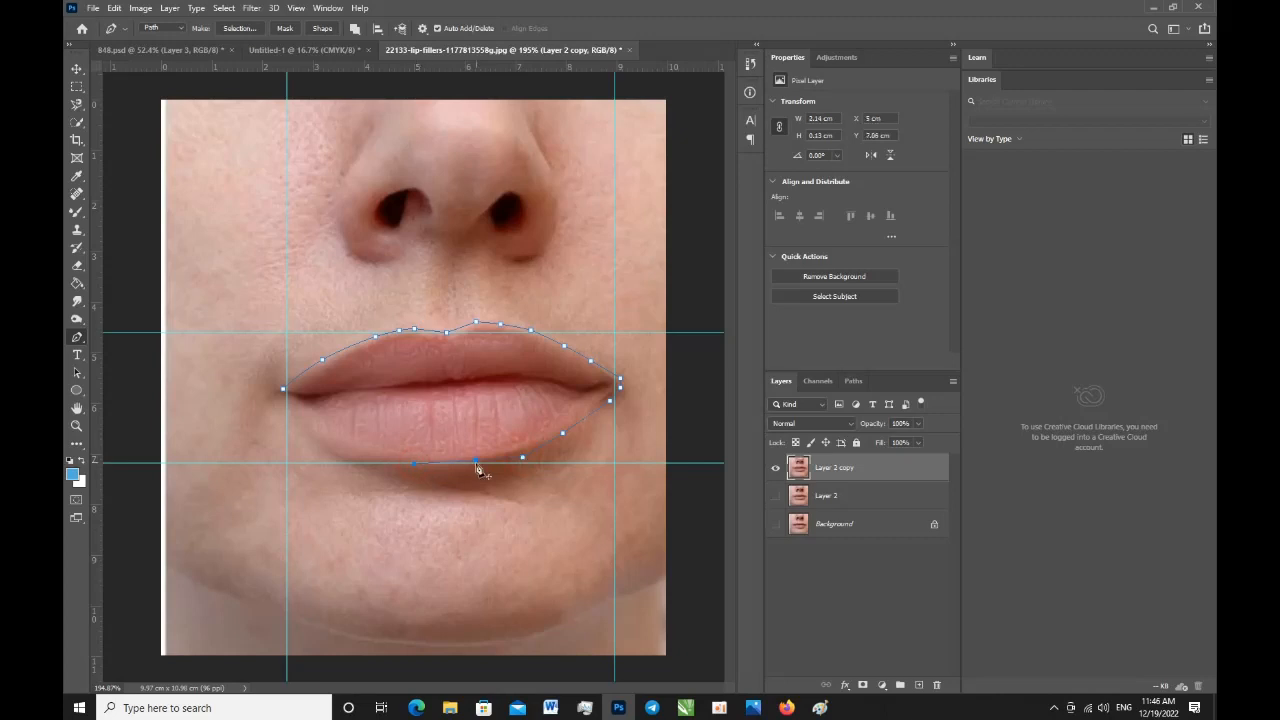
{"action": "left_click", "coordinate": [468, 462]}
{"action": "left_click", "coordinate": [363, 452]}
{"action": "left_click", "coordinate": [315, 423]}
{"action": "left_click", "coordinate": [284, 391]}
{"action": "key", "text": "ctrl+Return"}
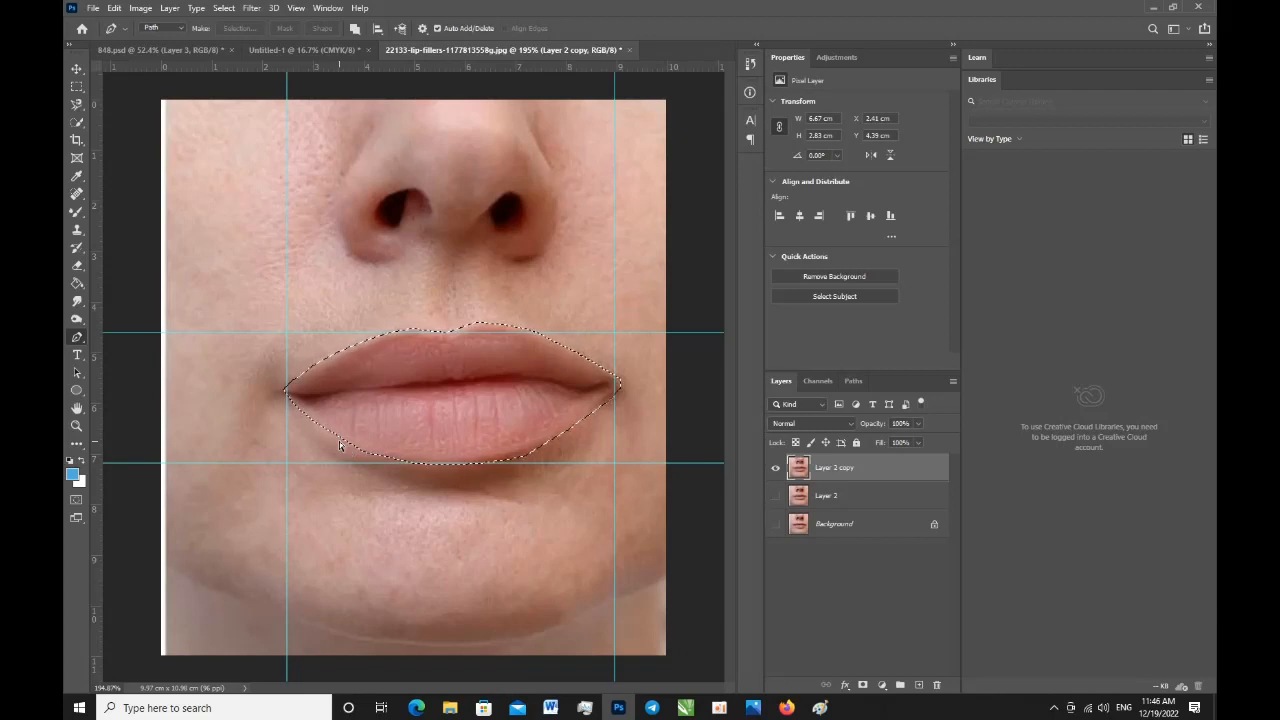
- Switch to the Move tool
{"action": "key", "text": "ctrl+t"}
{"action": "key", "text": "t"}
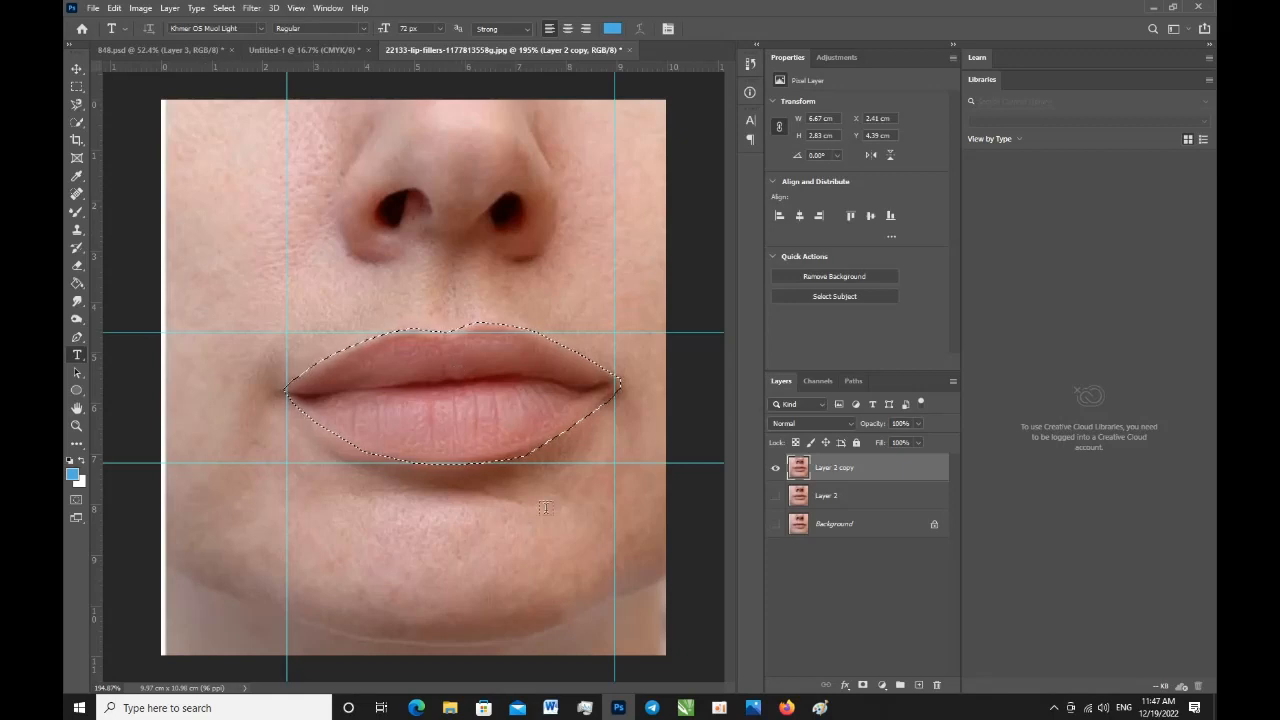
{"action": "left_click", "coordinate": [76, 69]}
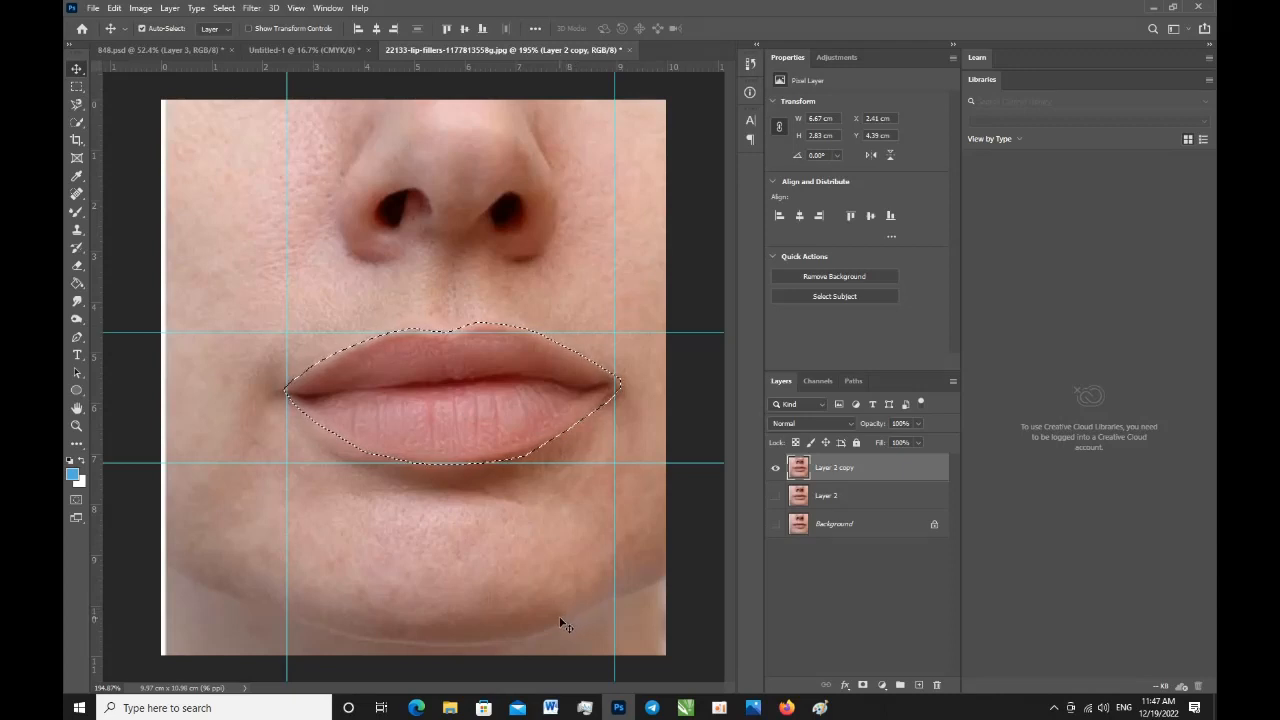
{"action": "key", "text": "ctrl"}
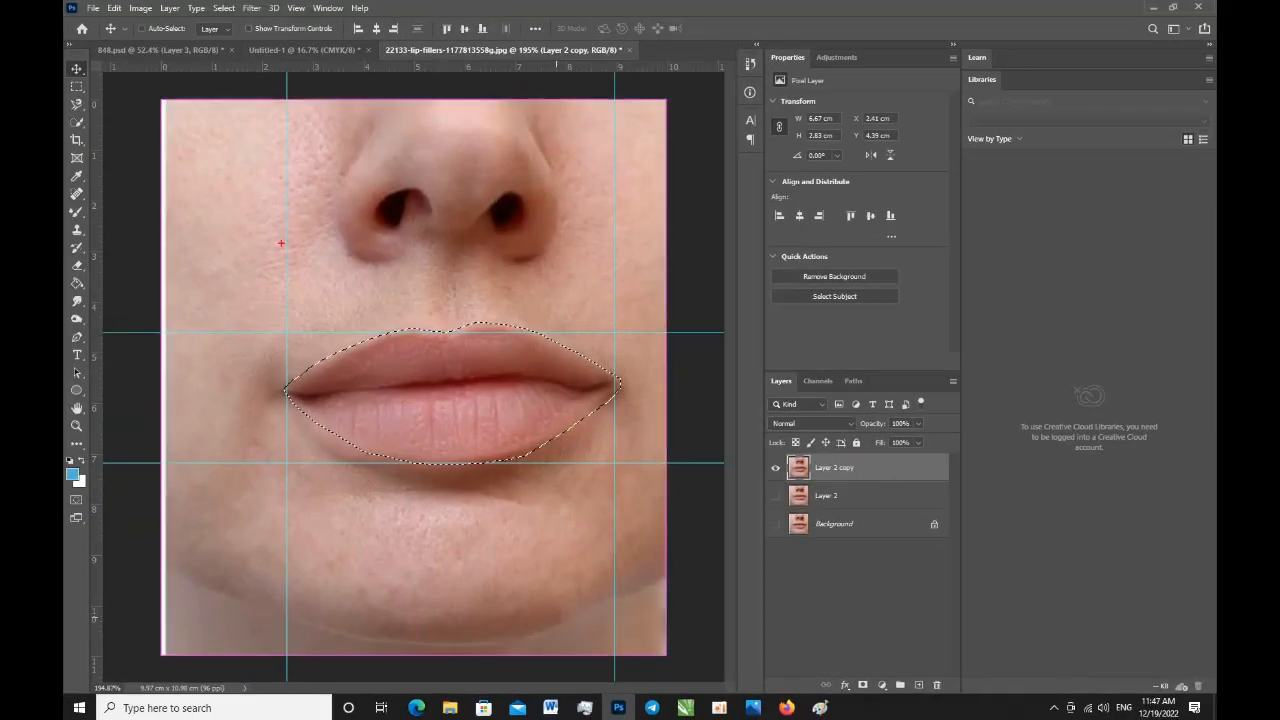
{"action": "left_click", "coordinate": [249, 276]}
{"action": "type", "text": "C"}
{"action": "key", "text": "BackSpace"}
{"action": "type", "text": "press"}
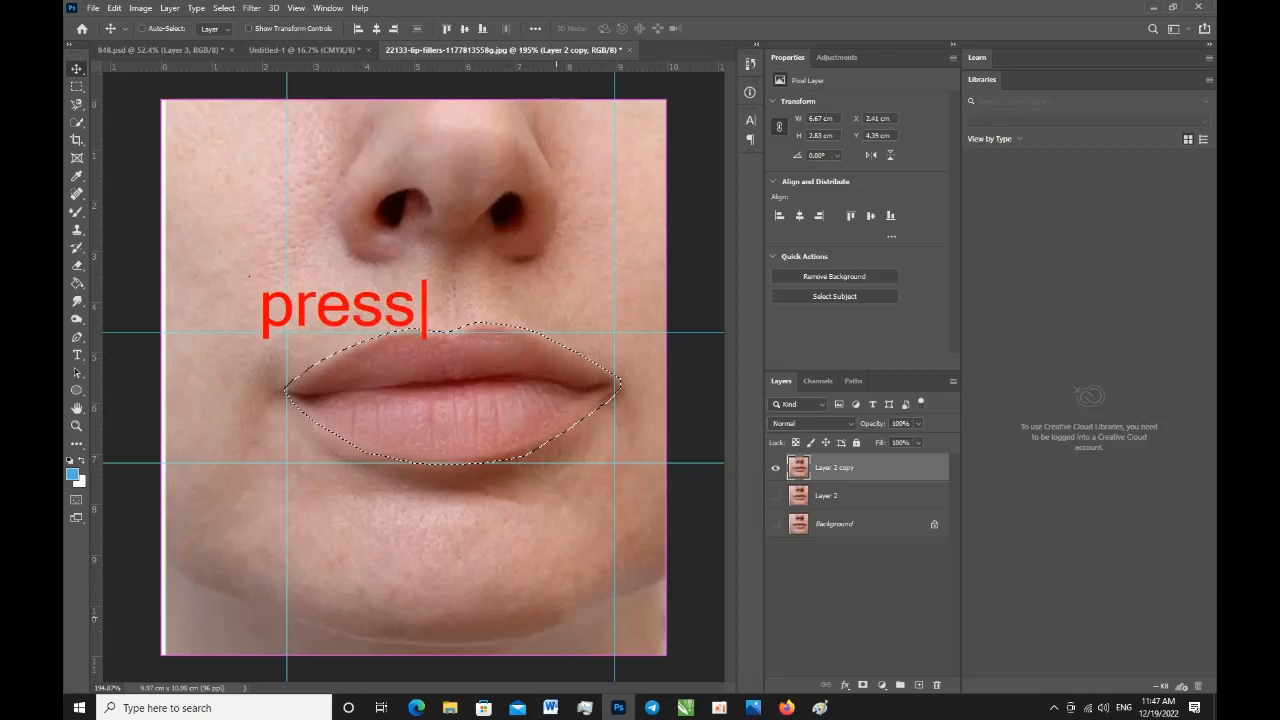
{"action": "type", "text": " c"}
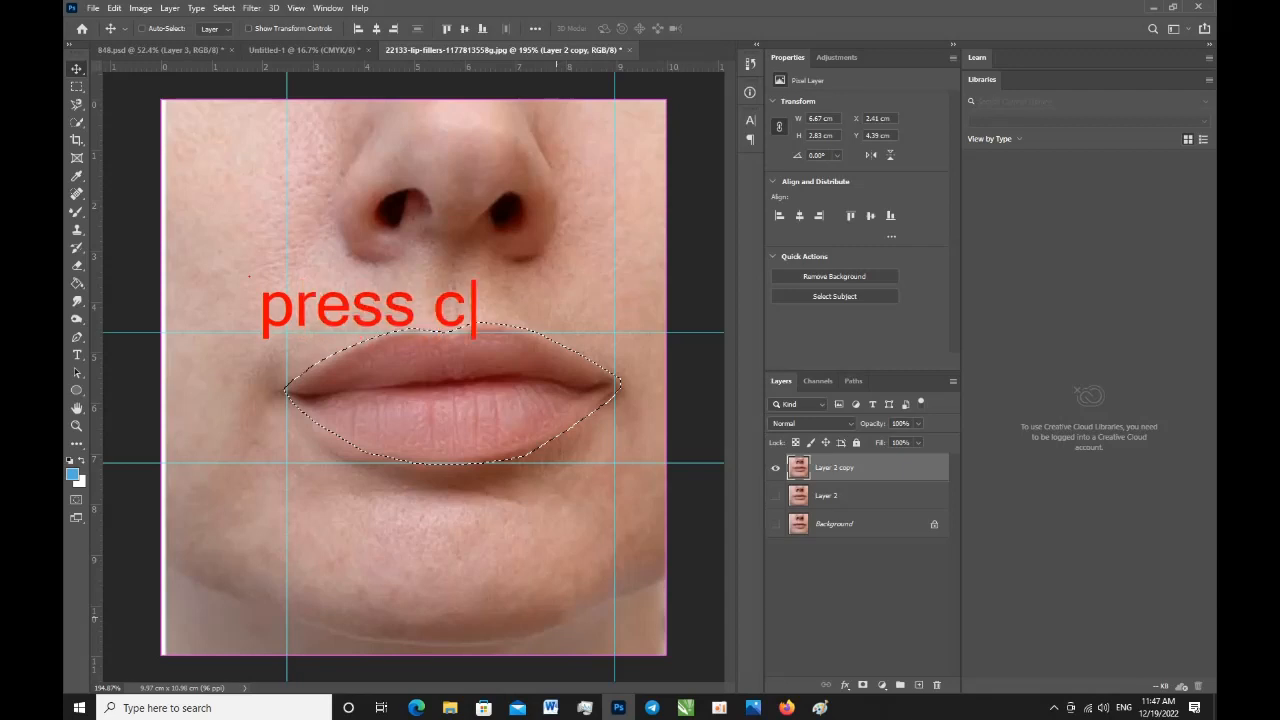
{"action": "type", "text": "t4"}
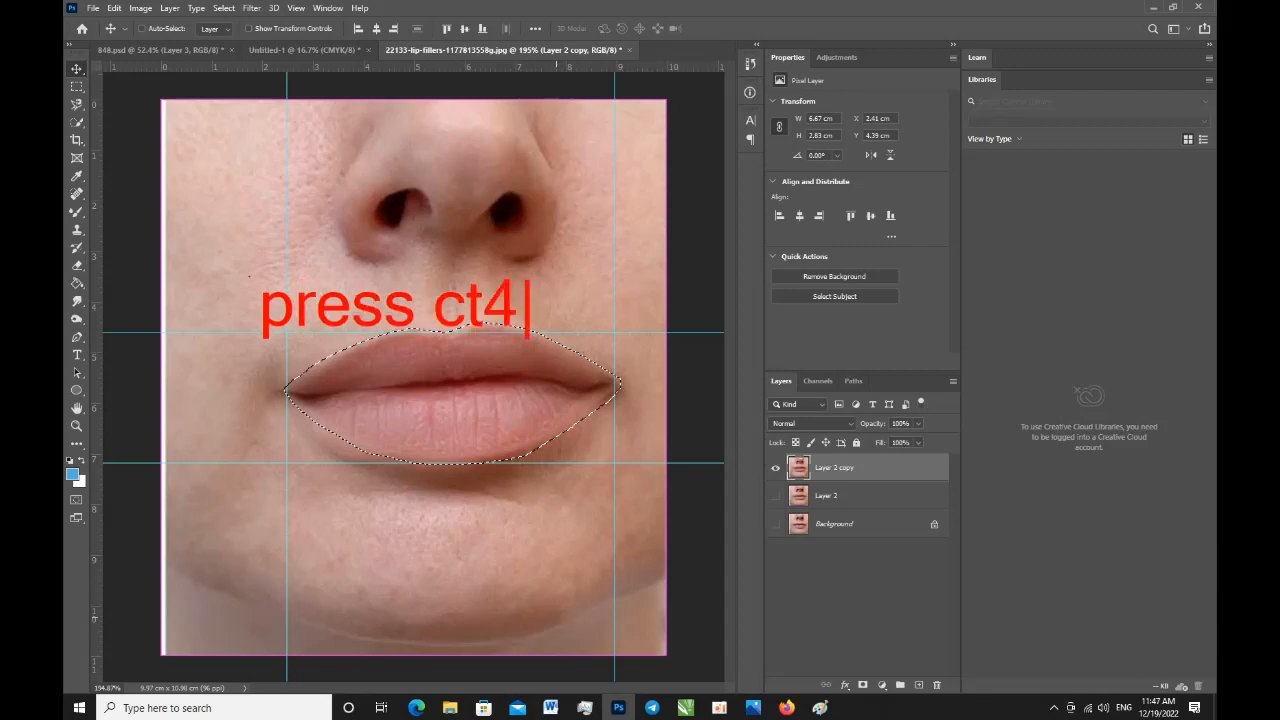
{"action": "key", "text": "BackSpace"}
{"action": "type", "text": "rl"}
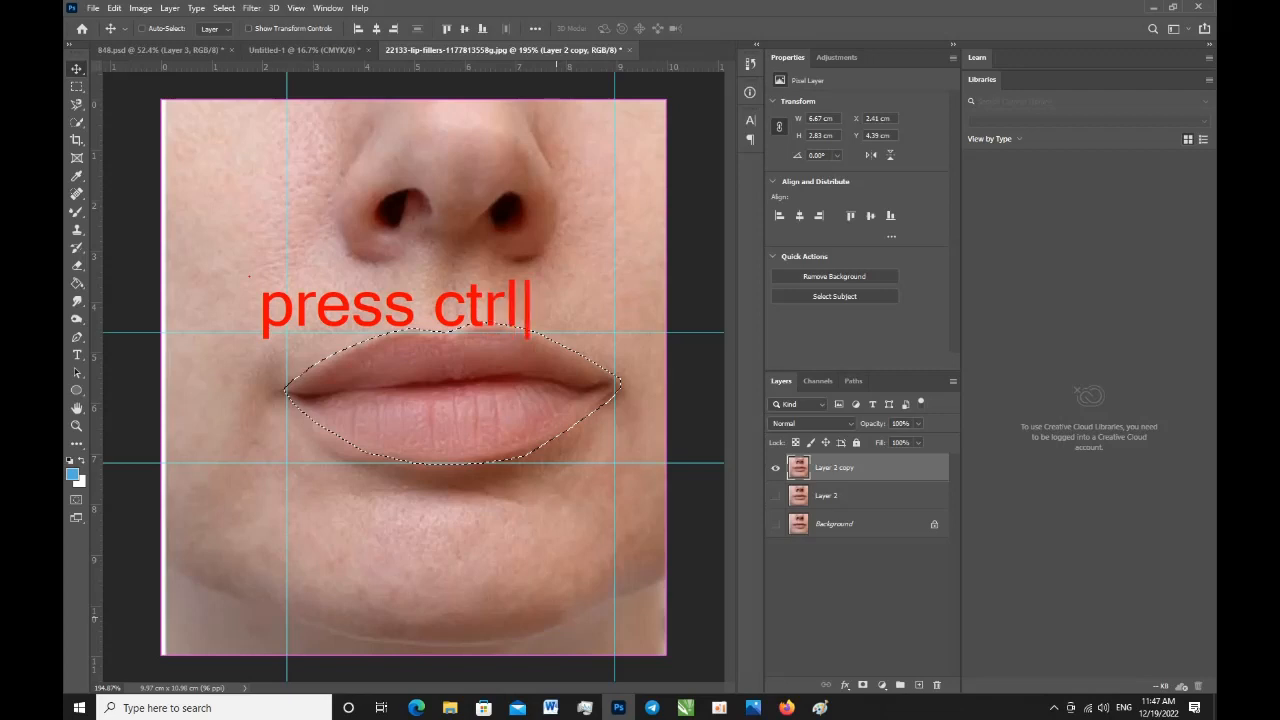
{"action": "type", "text": "+"}
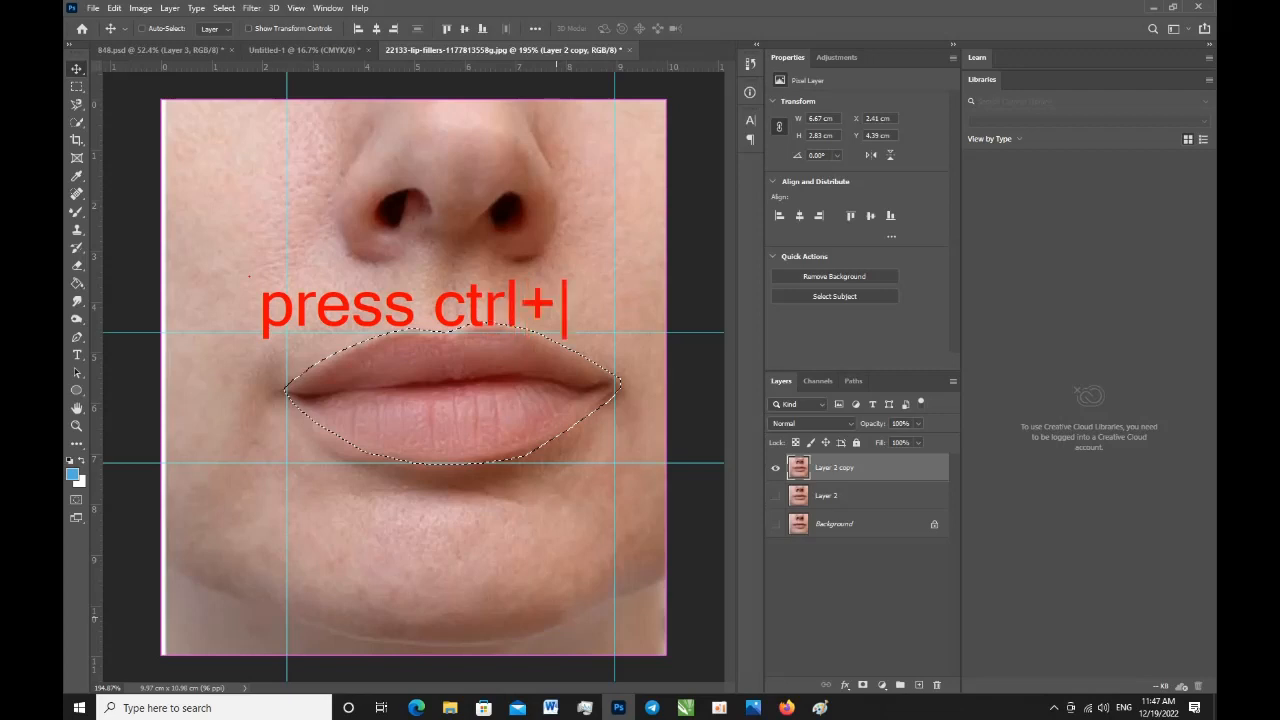
{"action": "type", "text": "enter"}
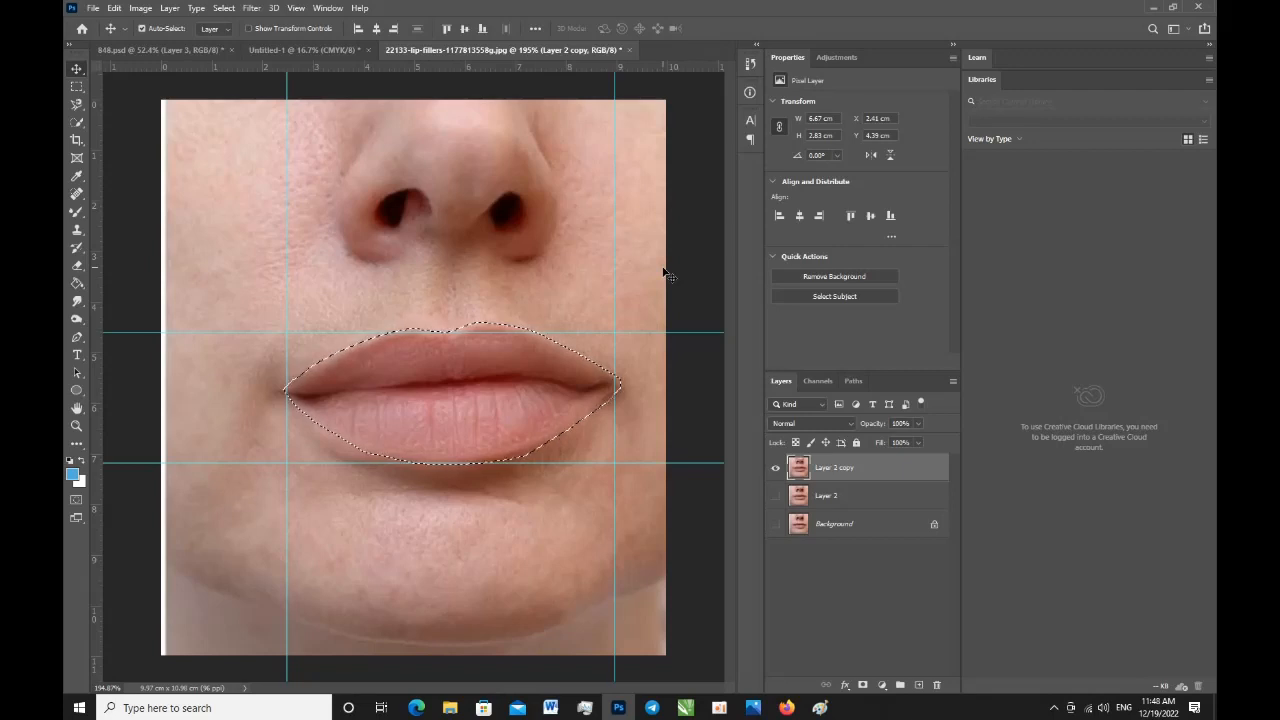
- Copy the selected lips from Layer 2 copy onto a new layer
{"action": "key", "text": "ctrl"}
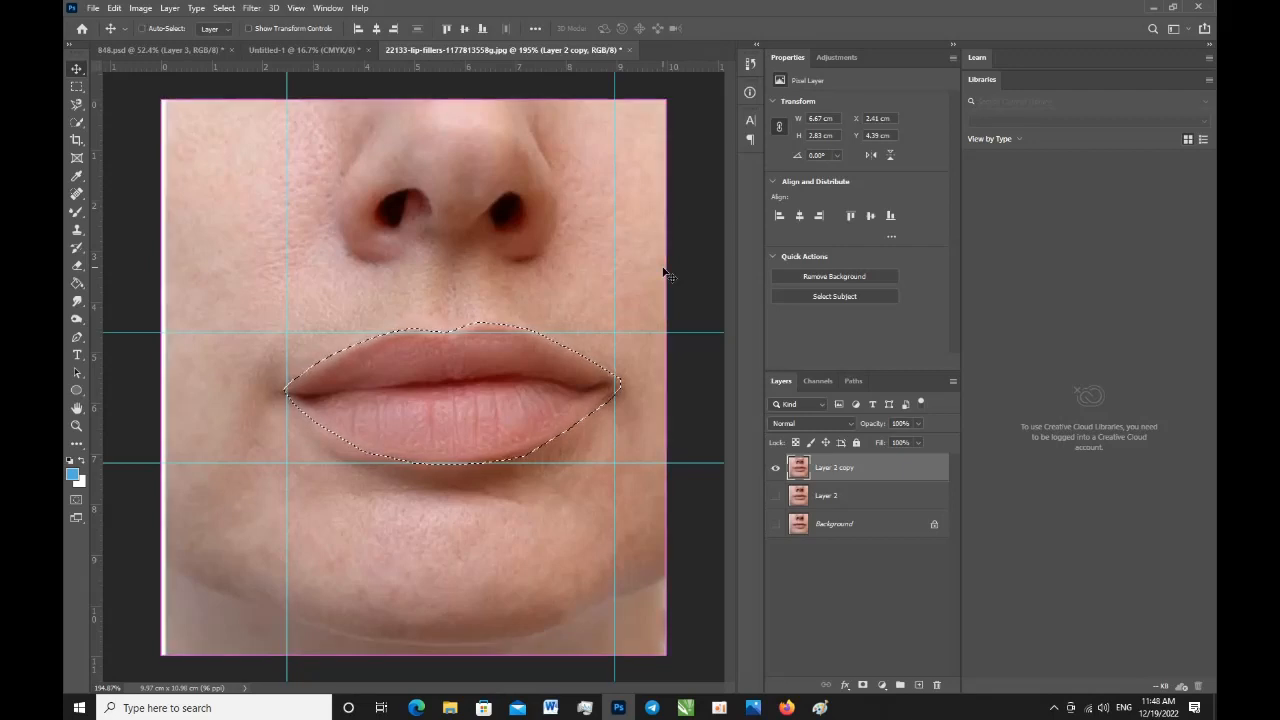
{"action": "key", "text": "ctrl+j"}
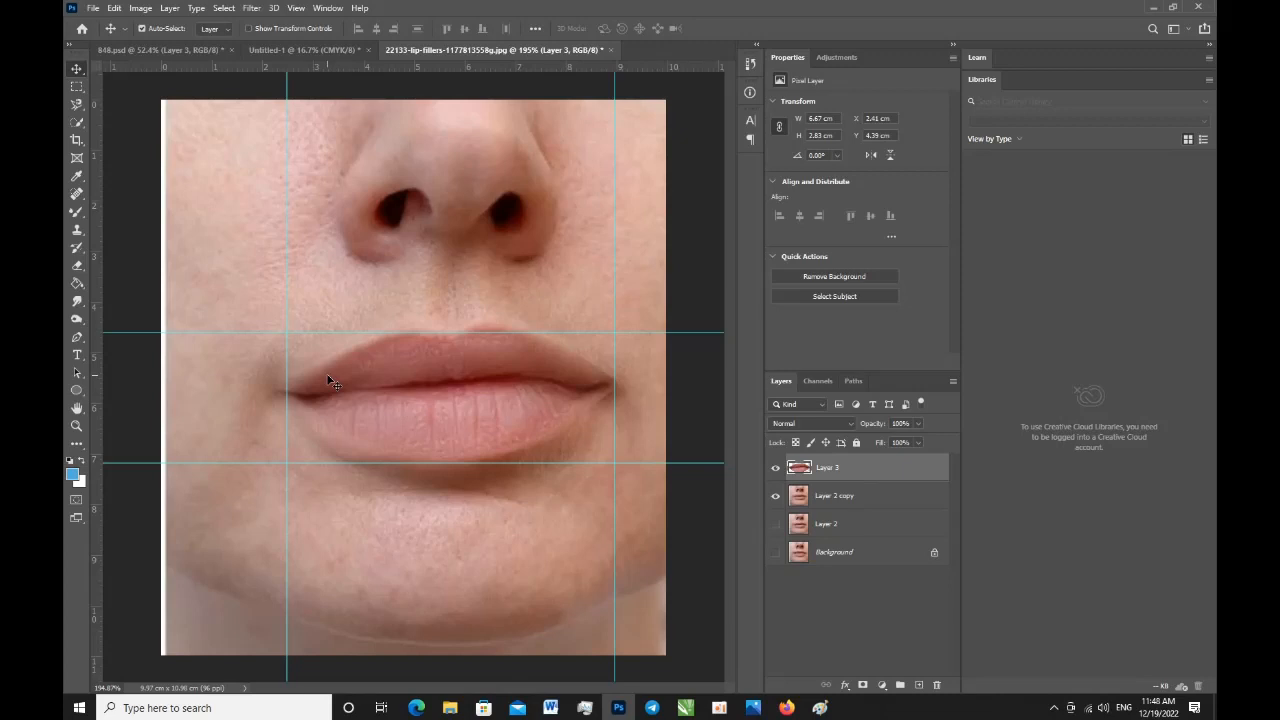
{"action": "key", "text": "ctrl"}
{"action": "left_click", "coordinate": [226, 230]}
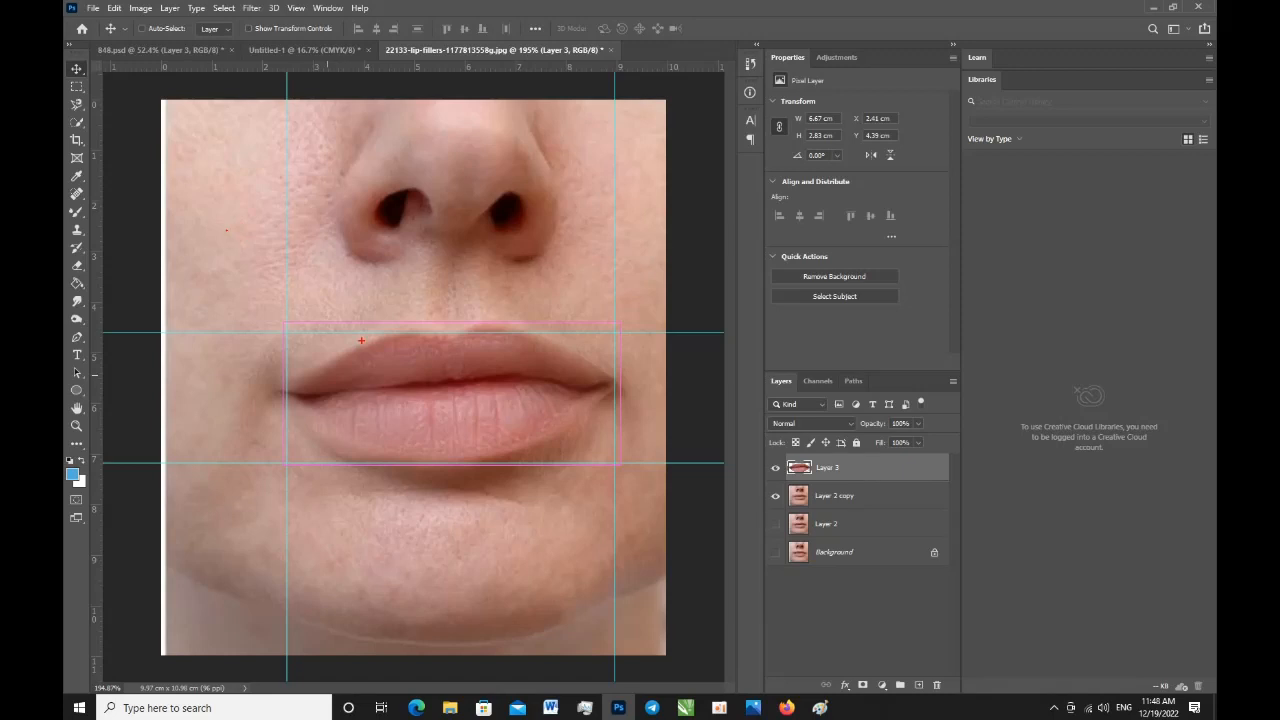
{"action": "left_click_drag", "start_coordinate": [369, 353], "coordinate": [370, 411]}
{"action": "type", "text": "Pres"}
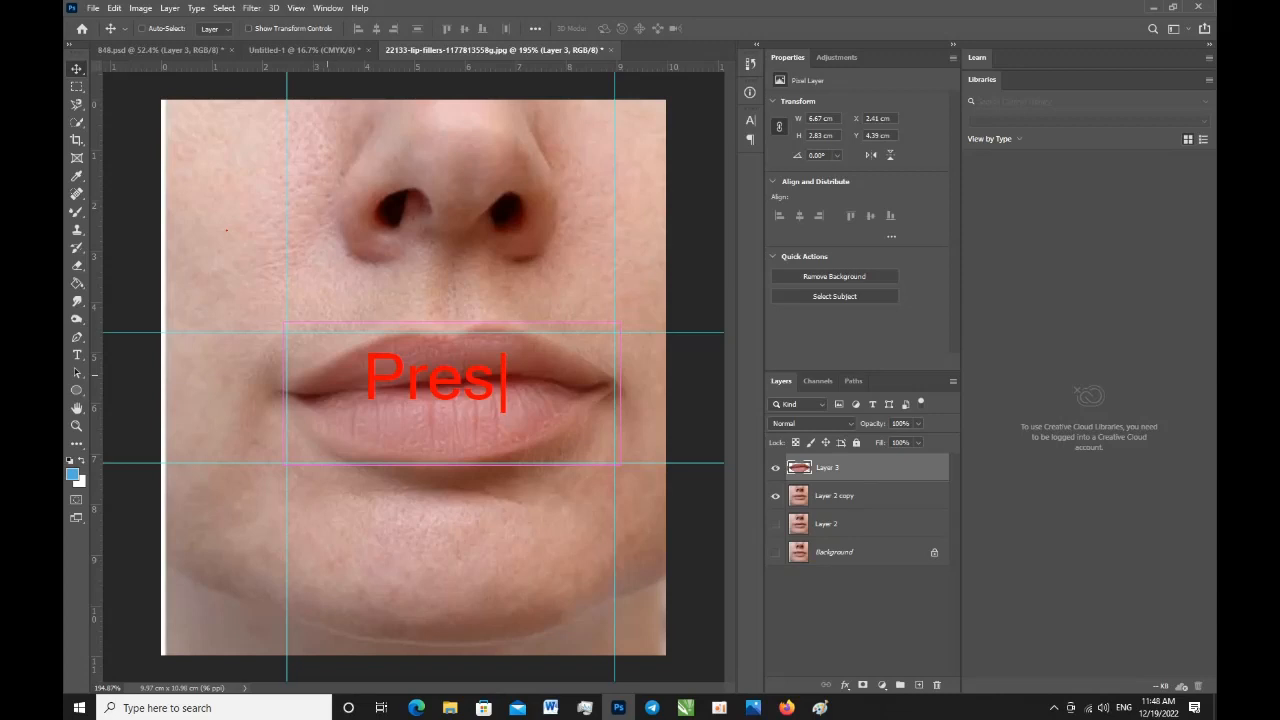
{"action": "type", "text": "s ctr5"}
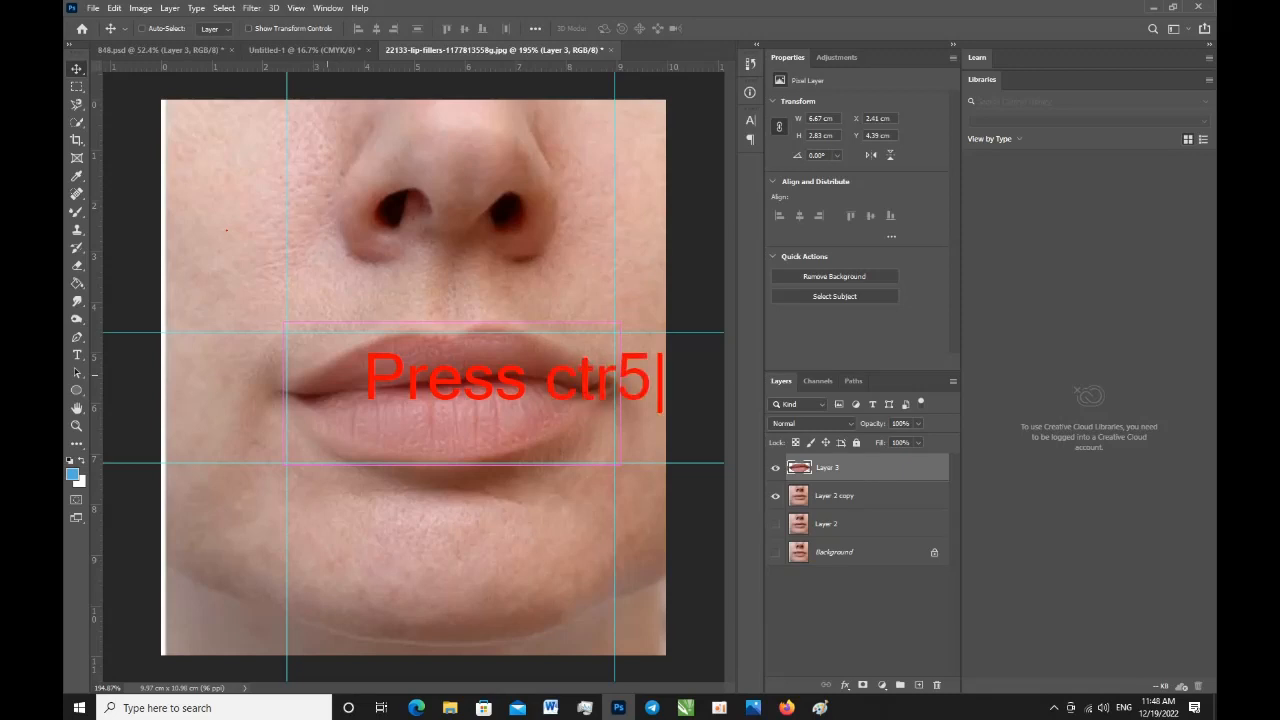
{"action": "key", "text": "BackSpace"}
{"action": "type", "text": "l"}
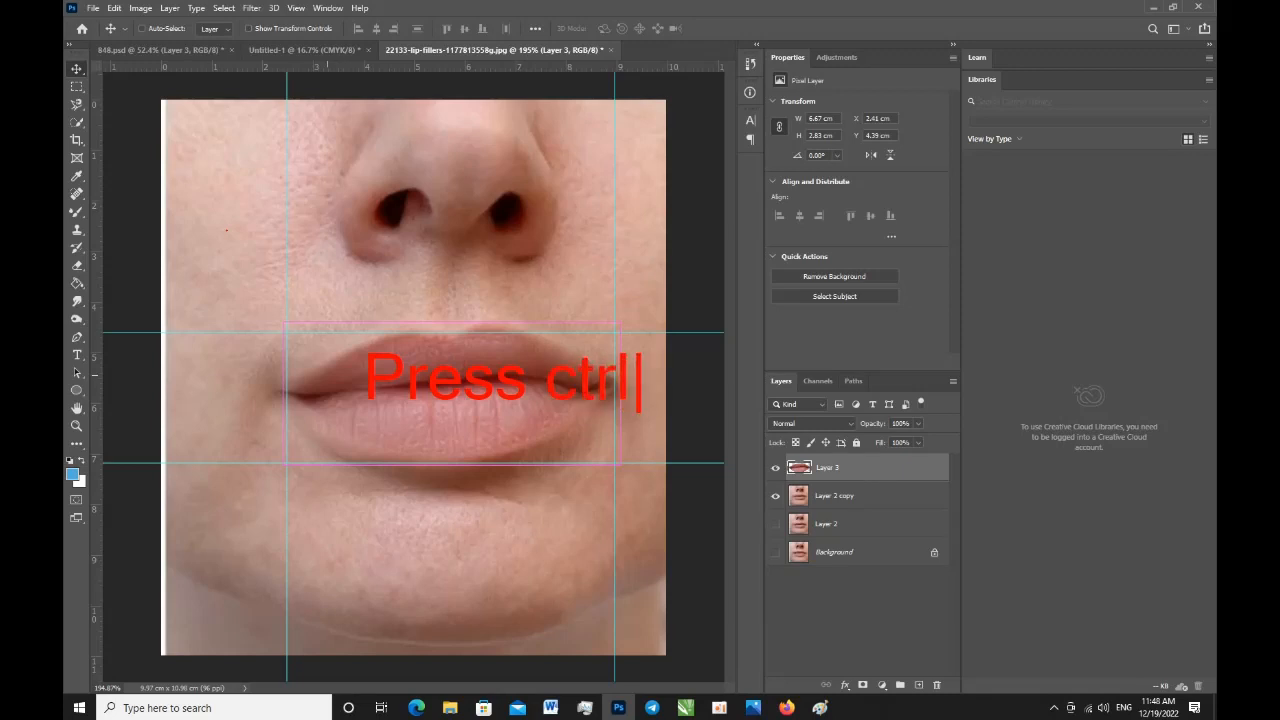
{"action": "key", "text": "BackSpace"}
{"action": "type", "text": "l+"}
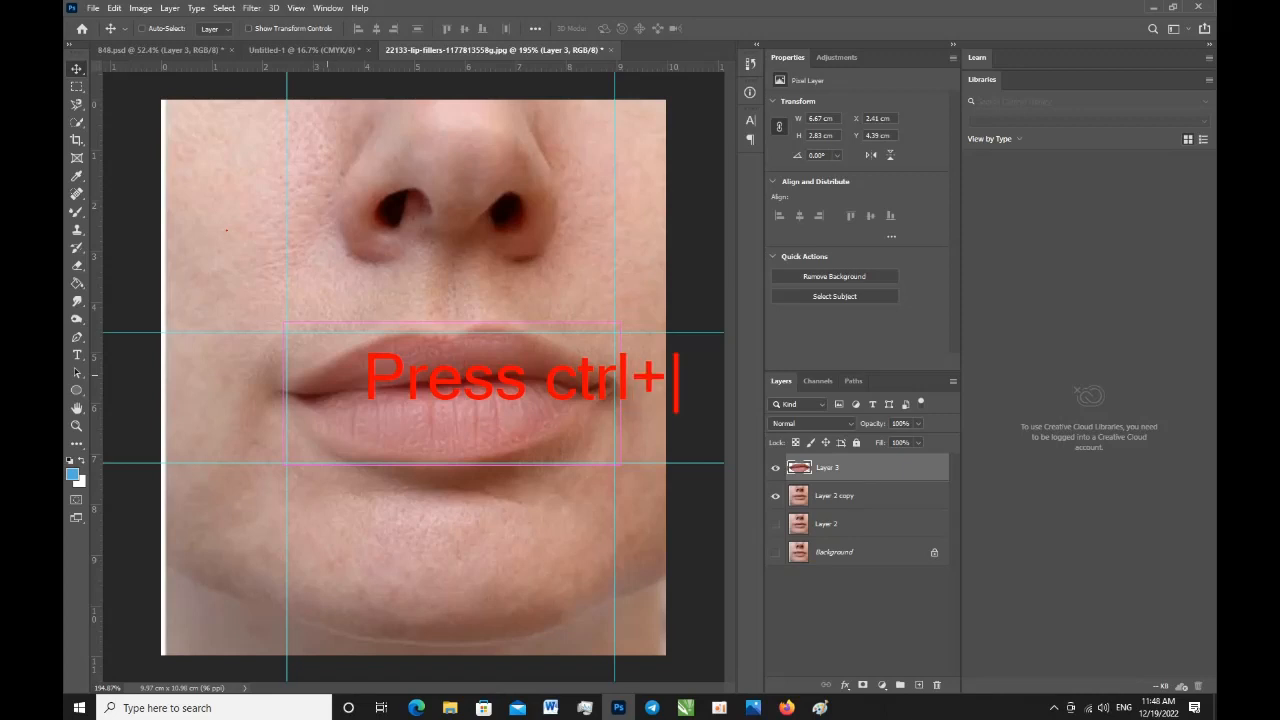
{"action": "type", "text": "t"}
{"action": "key", "text": "Escape"}
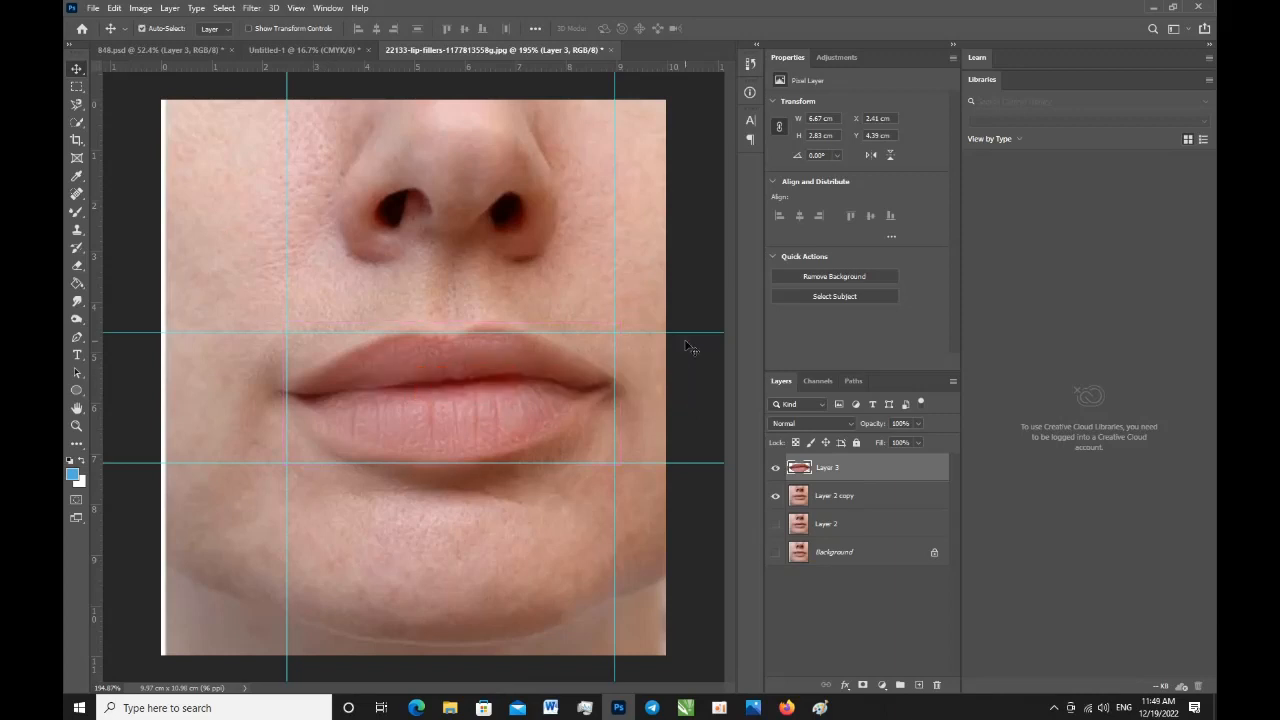
- Rotate the copied lips layer clockwise by about 2.7° with Free Transform, leveling it against the guides
{"action": "key", "text": "ctrl+t"}
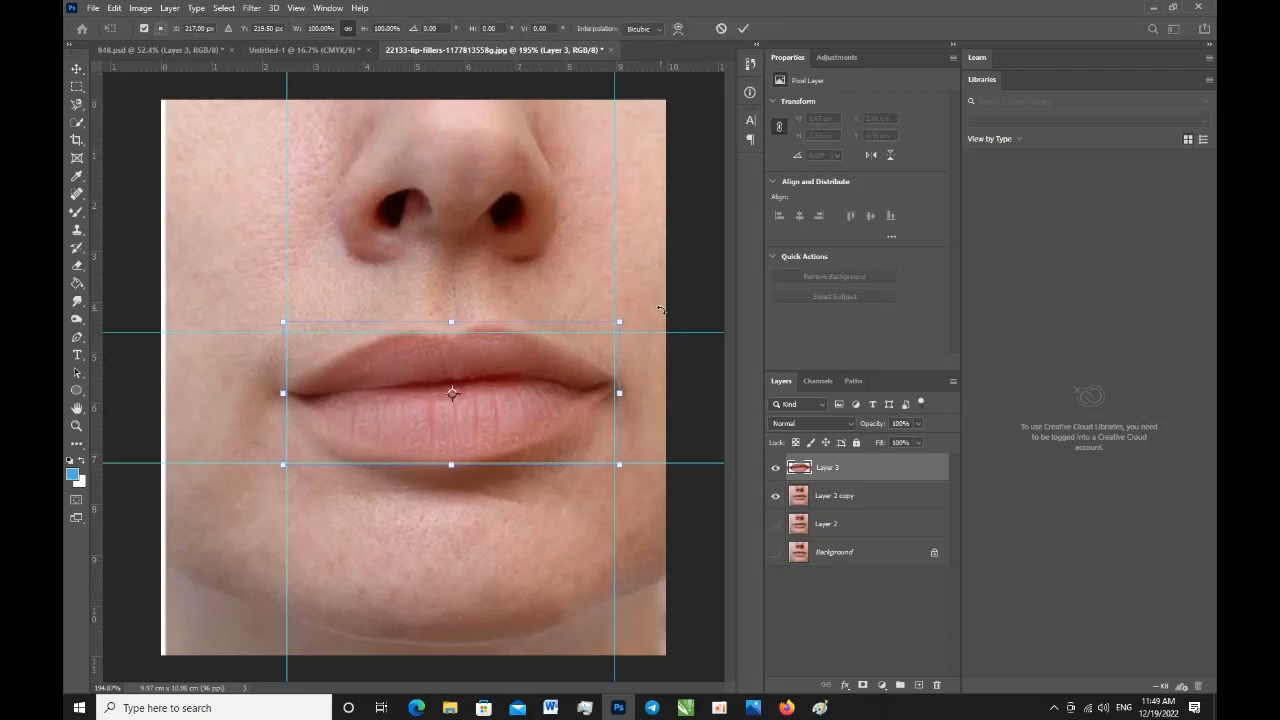
{"action": "left_click_drag", "start_coordinate": [628, 299], "coordinate": [635, 303]}
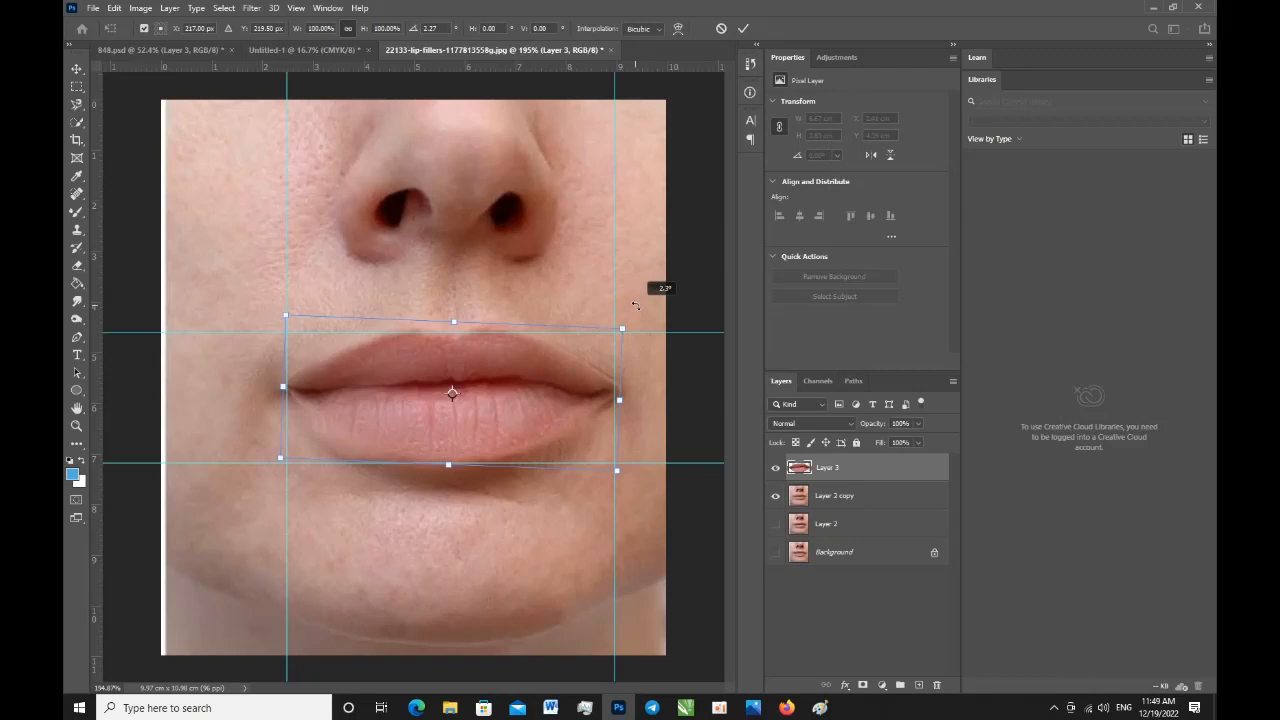
{"action": "left_click_drag", "start_coordinate": [635, 304], "coordinate": [637, 307]}
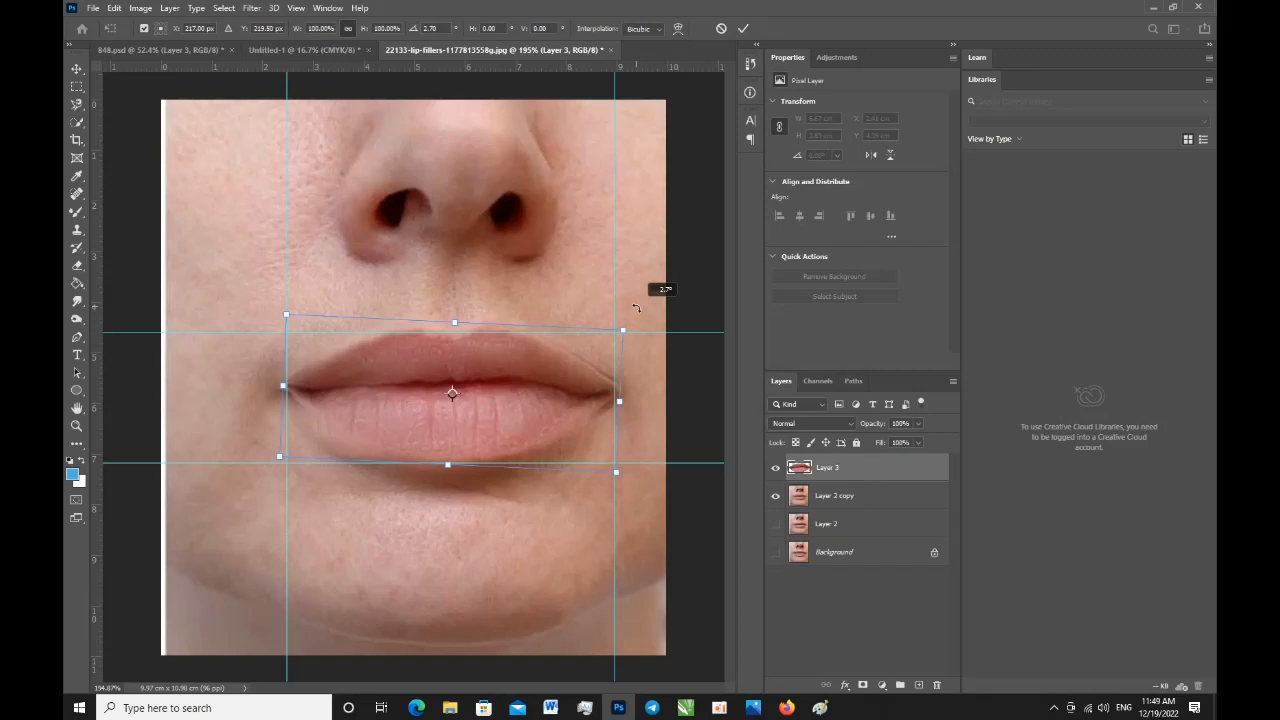
{"action": "left_click_drag", "start_coordinate": [636, 308], "coordinate": [636, 308]}
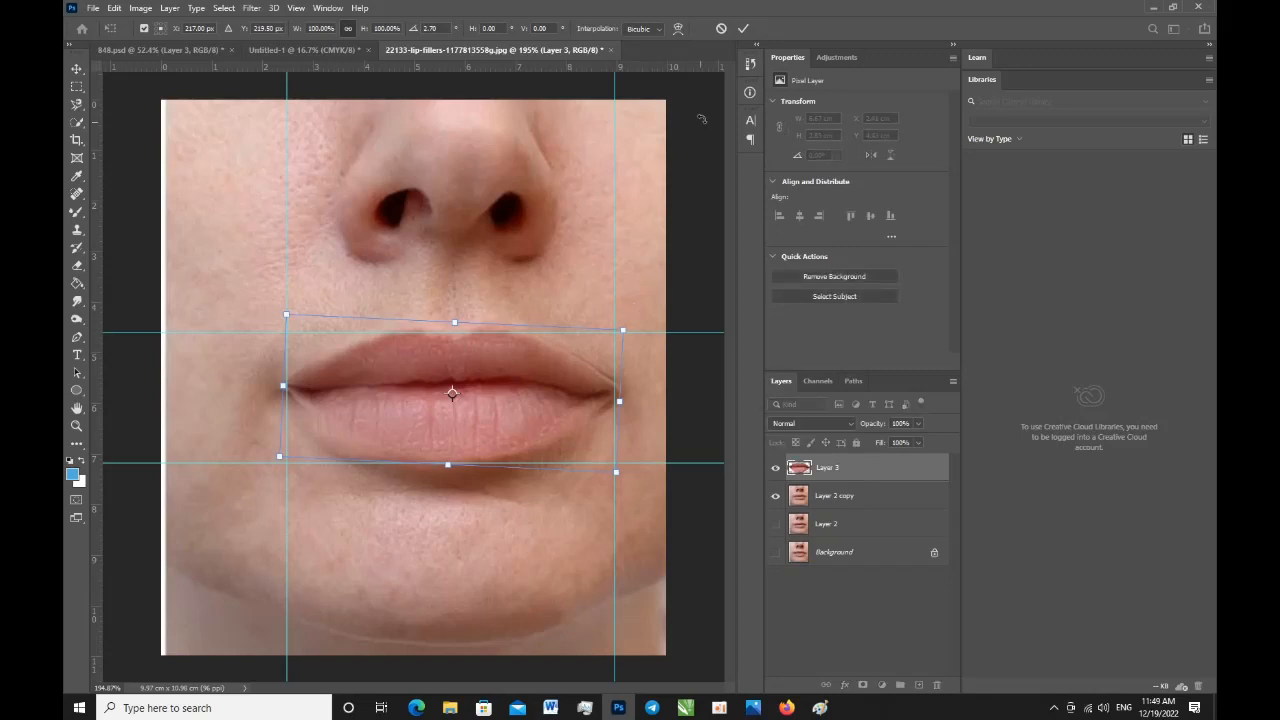
{"action": "left_click", "coordinate": [746, 29]}
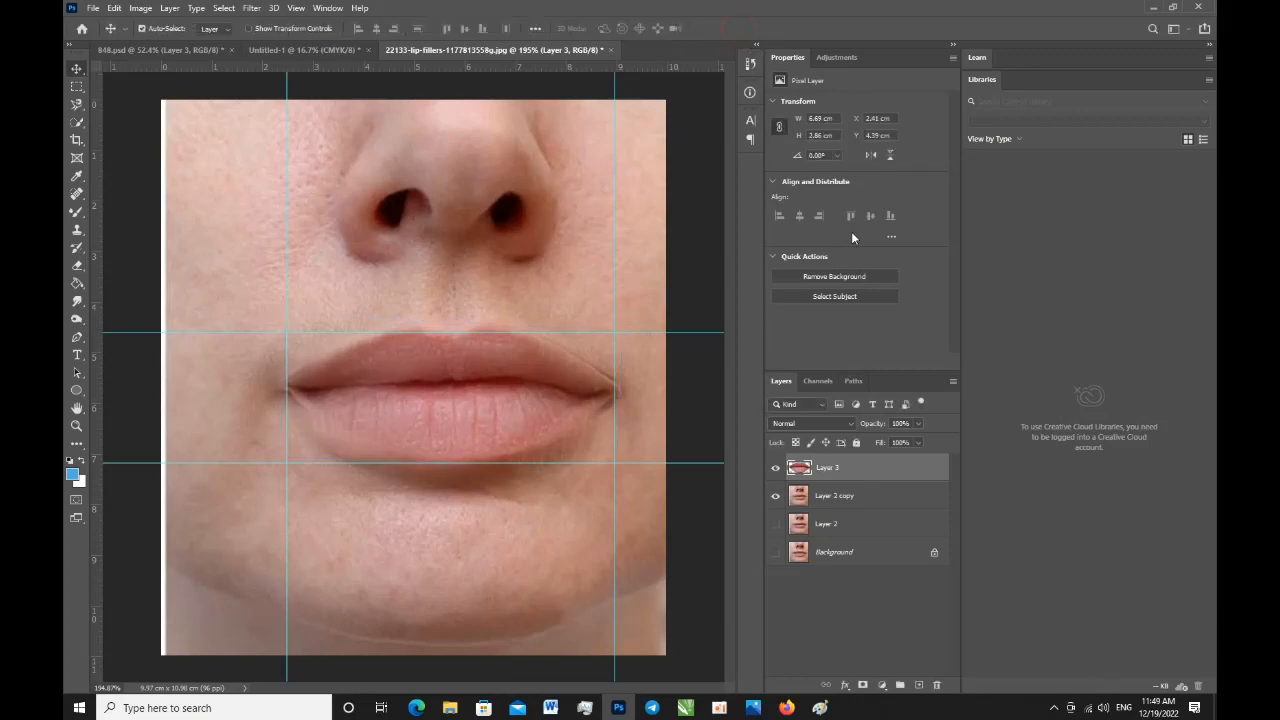
- Merge the rotated lips on Layer 3 with Layer 2 copy into a single layer
{"action": "left_click", "coordinate": [840, 498], "text": "shift"}
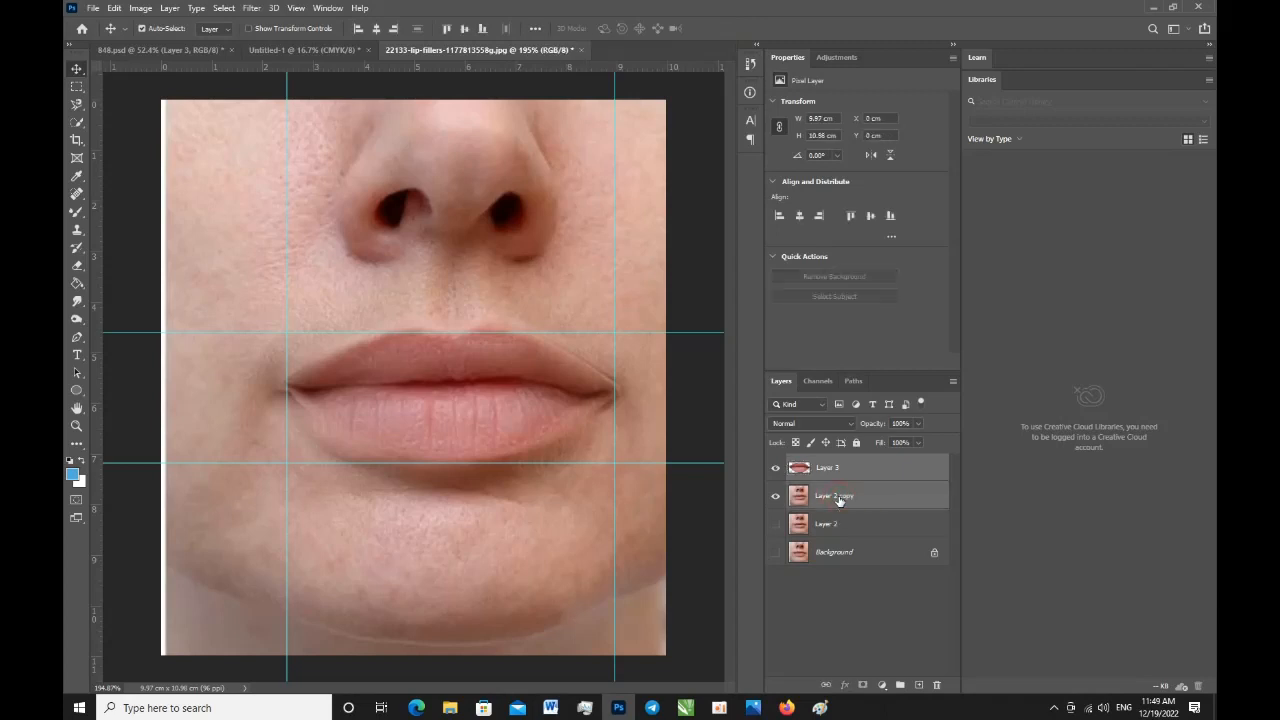
{"action": "key", "text": "ctrl+e"}
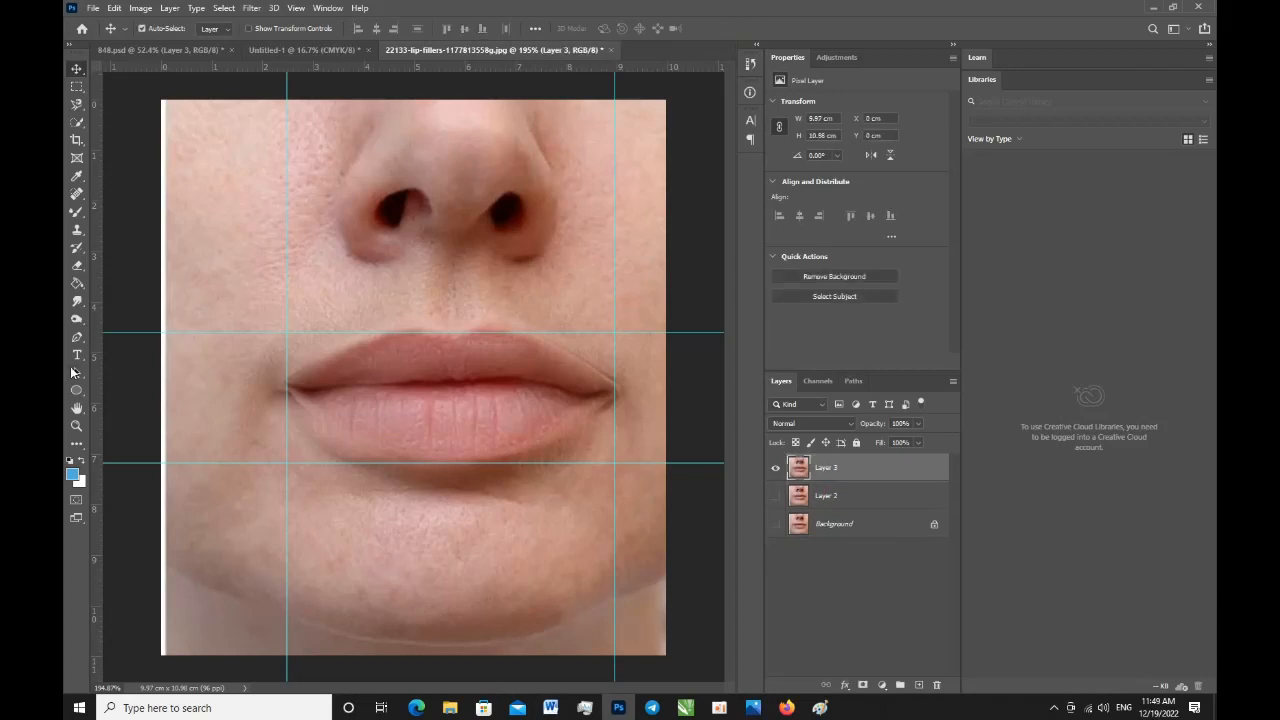
- Blend the visible seam around the right corner of the mouth into nearby skin using the Clone Stamp with a size 15 brush
{"action": "left_click", "coordinate": [77, 230]}
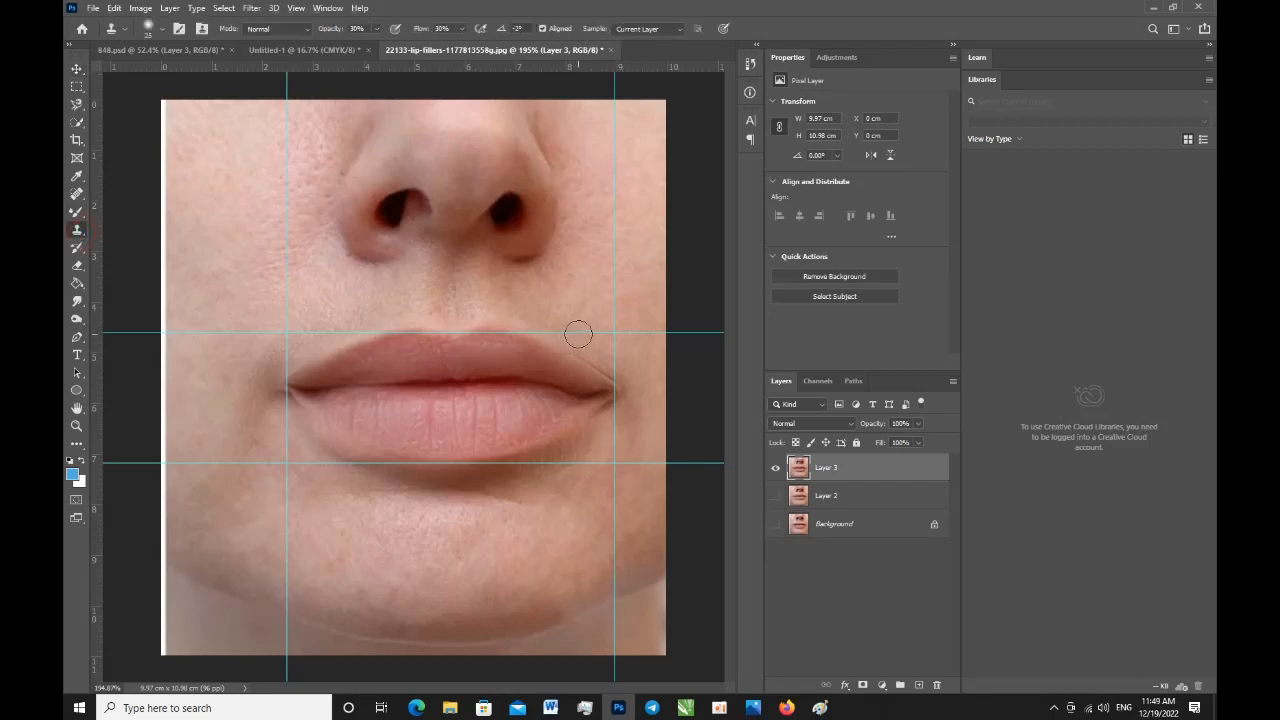
{"action": "key", "text": "bracketleft"}
{"action": "left_click", "coordinate": [563, 336], "text": "alt"}
{"action": "left_click_drag", "start_coordinate": [595, 351], "coordinate": [627, 407]}
{"action": "left_click", "coordinate": [595, 351], "text": "alt"}
{"action": "left_click", "coordinate": [593, 351], "text": "alt"}
{"action": "left_click", "coordinate": [629, 414], "text": "alt"}
{"action": "left_click", "coordinate": [622, 391]}
{"action": "left_click", "coordinate": [609, 439], "text": "alt"}
{"action": "left_click", "coordinate": [623, 390]}
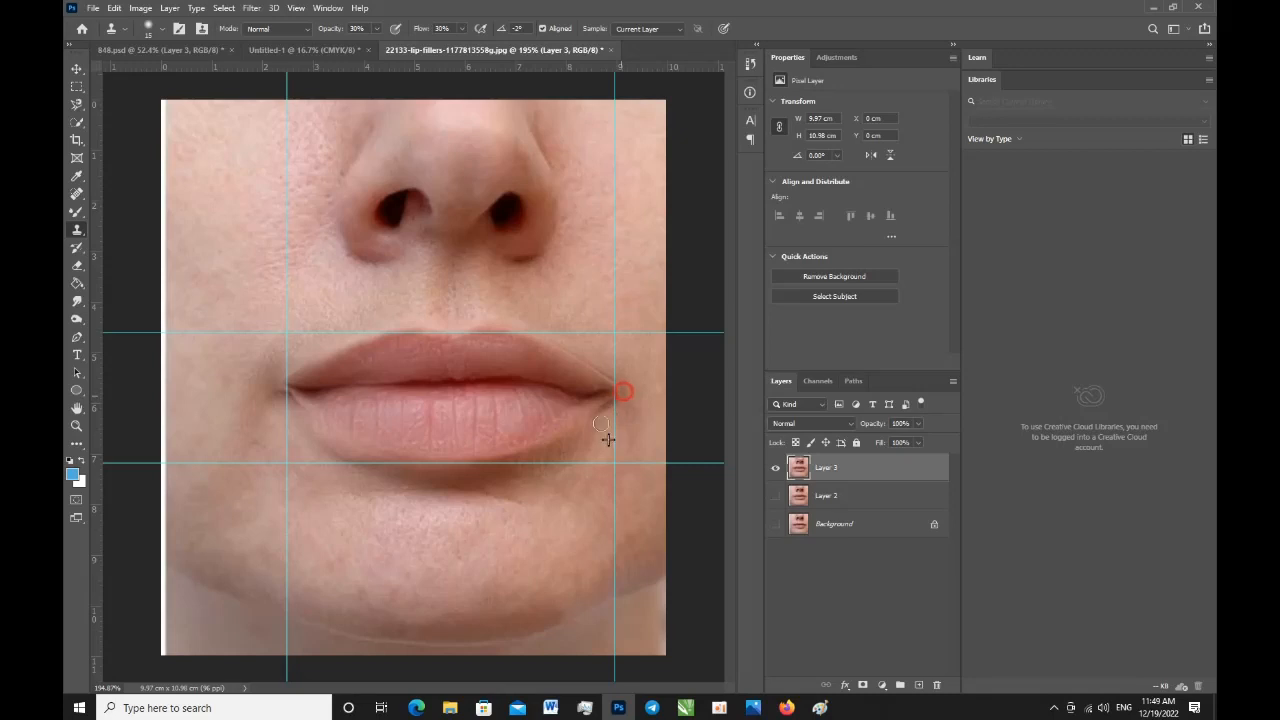
- Clone clean skin over the remaining edge line from the upper lip's right side down to the mouth corner
{"action": "left_click", "coordinate": [606, 353], "text": "alt"}
{"action": "left_click_drag", "start_coordinate": [596, 357], "coordinate": [653, 402]}
{"action": "left_click", "coordinate": [574, 343], "text": "alt"}
{"action": "left_click_drag", "start_coordinate": [556, 338], "coordinate": [654, 406]}
{"action": "left_click", "coordinate": [635, 383], "text": "alt"}
{"action": "left_click", "coordinate": [624, 376]}
- Show Layer 2 and toggle Layer 3's visibility repeatedly to compare the lips before and after straightening
{"action": "left_click", "coordinate": [775, 496]}
{"action": "left_click", "coordinate": [776, 469]}
{"action": "left_click", "coordinate": [776, 469]}
{"action": "left_click", "coordinate": [776, 469]}
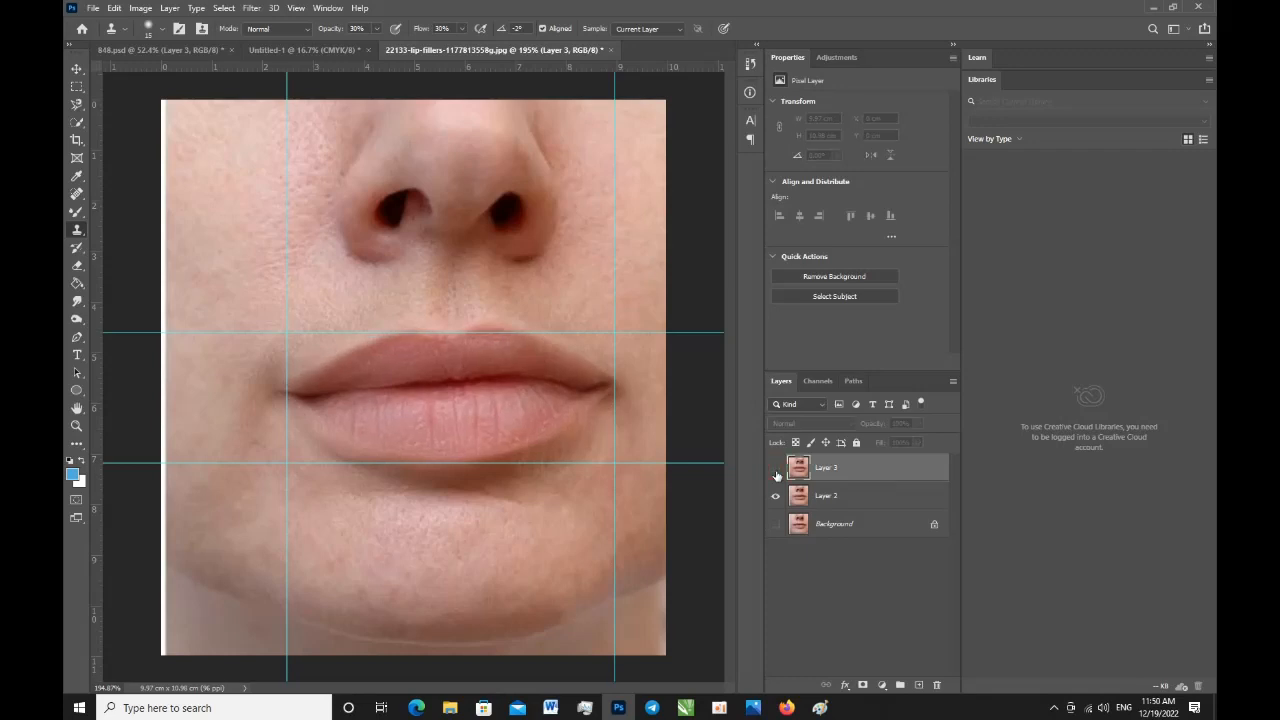
{"action": "left_click", "coordinate": [776, 469]}
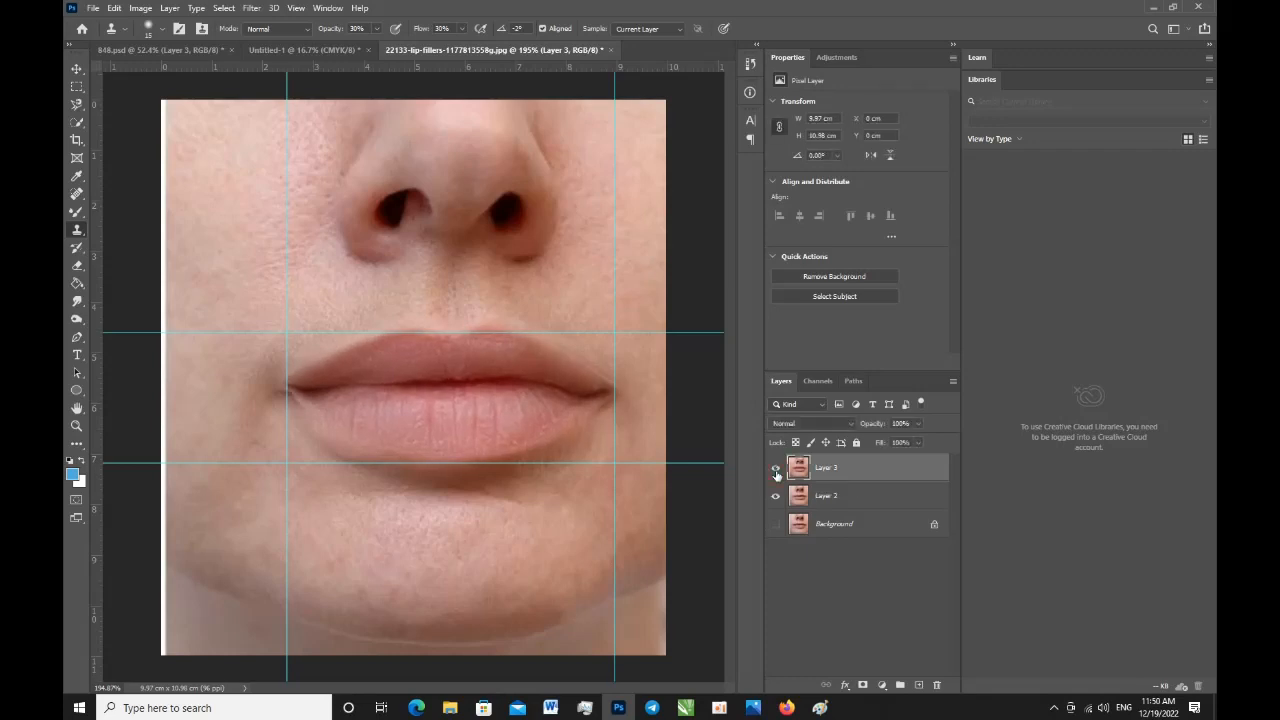
{"action": "left_click", "coordinate": [776, 469]}
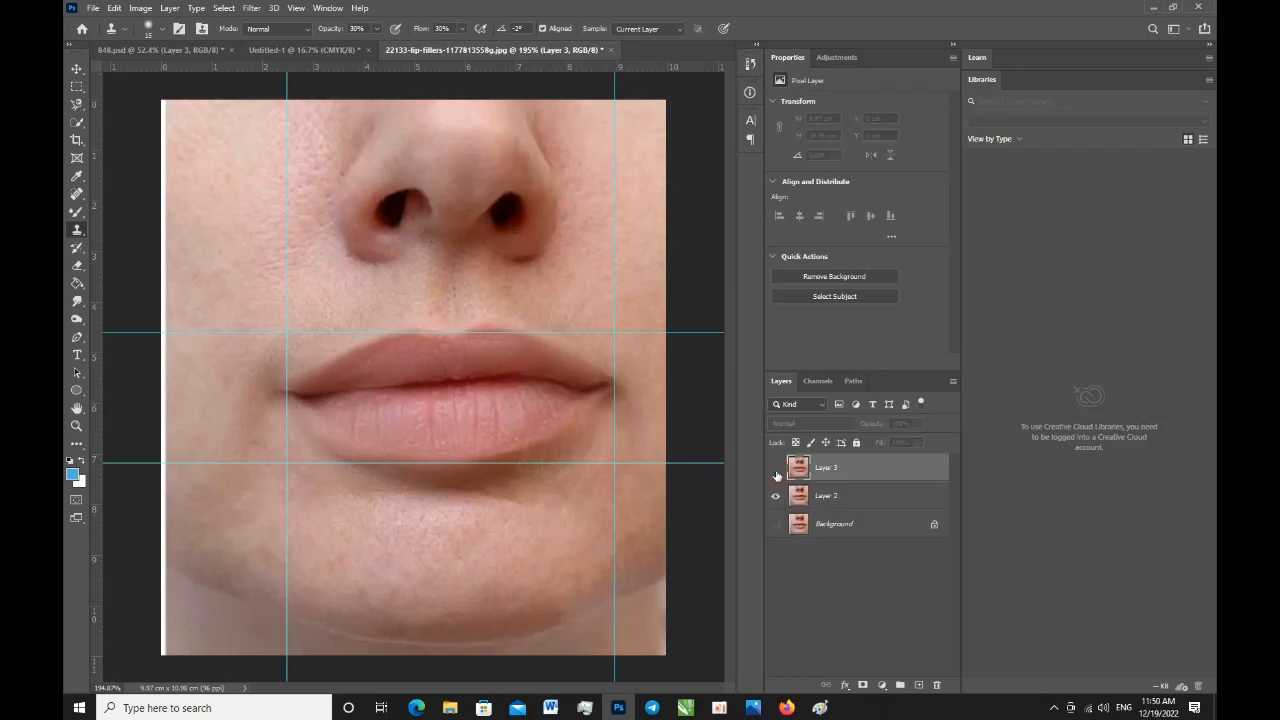
{"action": "left_click", "coordinate": [776, 469]}
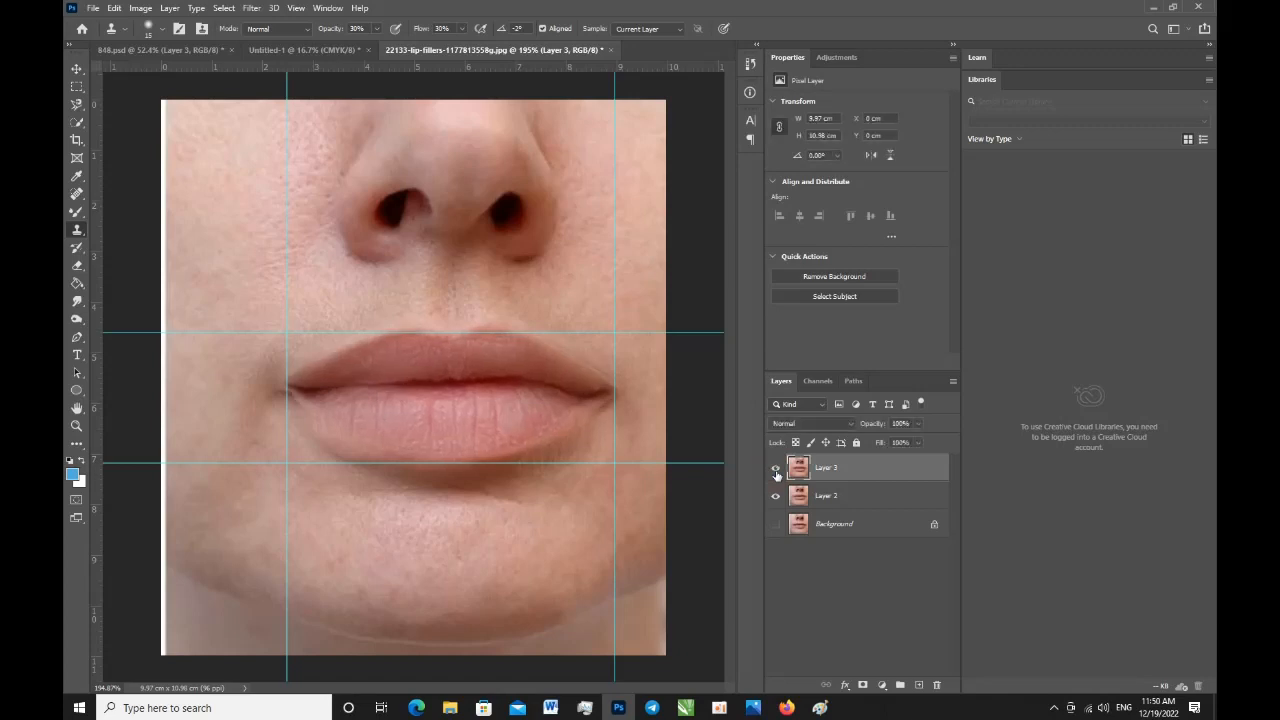
{"action": "left_click", "coordinate": [776, 469]}
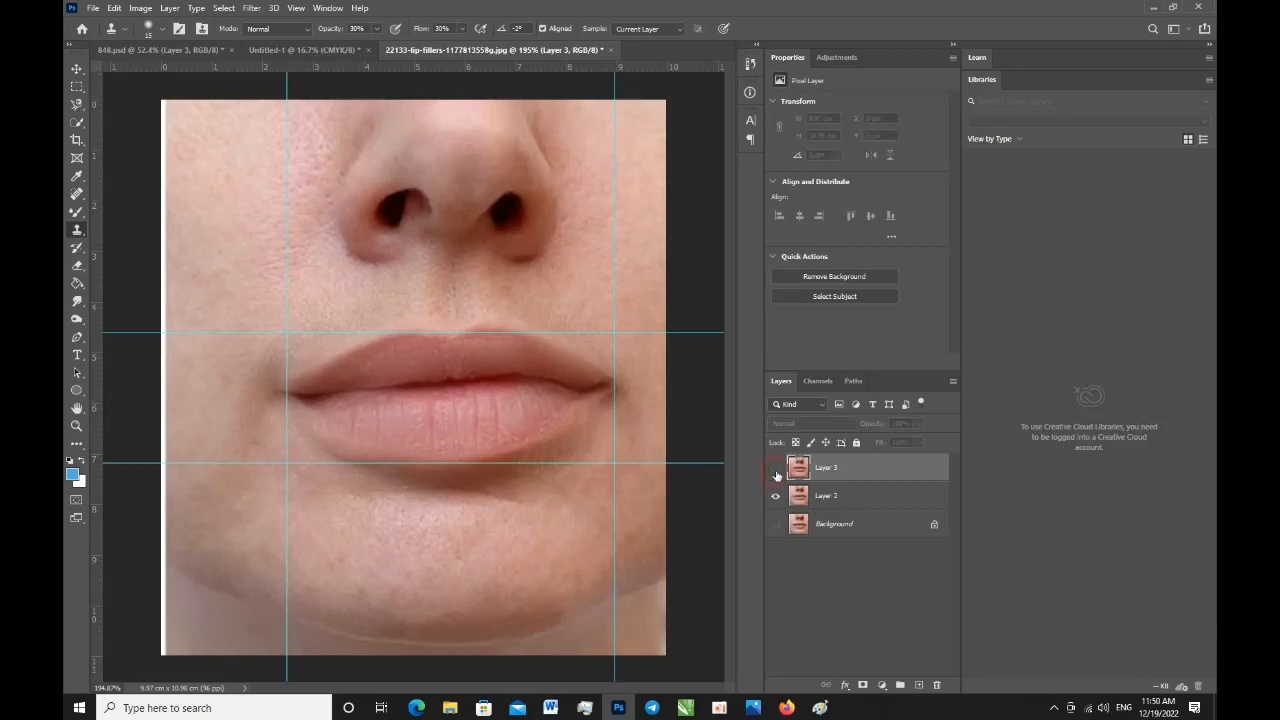
{"action": "left_click", "coordinate": [776, 469]}
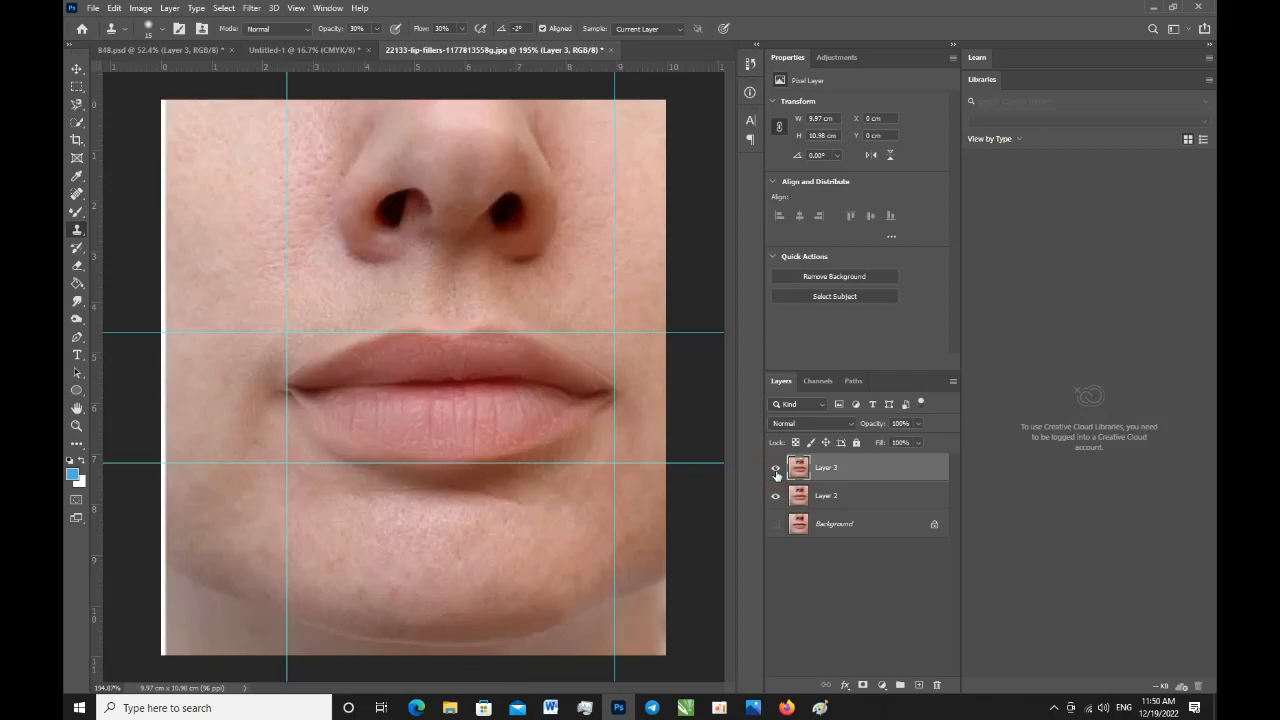